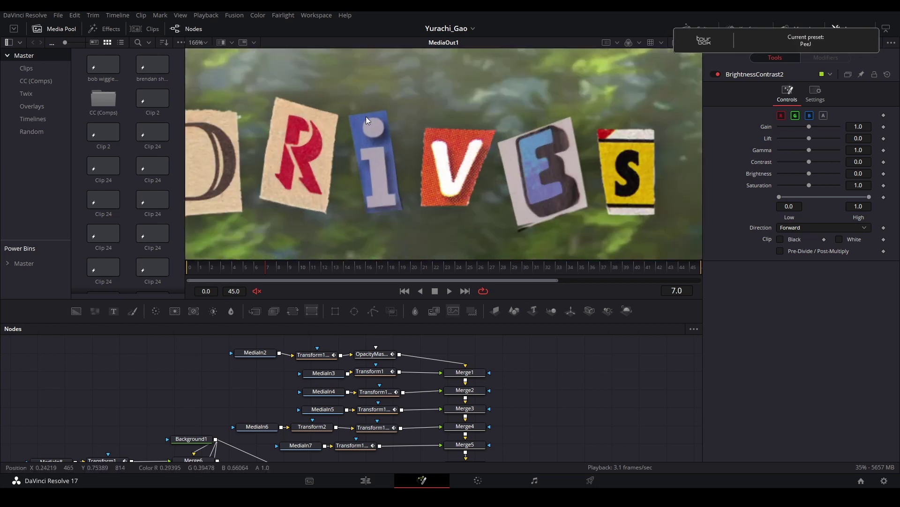
# Play the Main timeline from its start to review the animated cut-out letters
pyautogui.scroll(-1, 364, 118)
pyautogui.scroll(-2, 393, 129)
pyautogui.moveTo(521, 234); pyautogui.dragTo(455, 165)
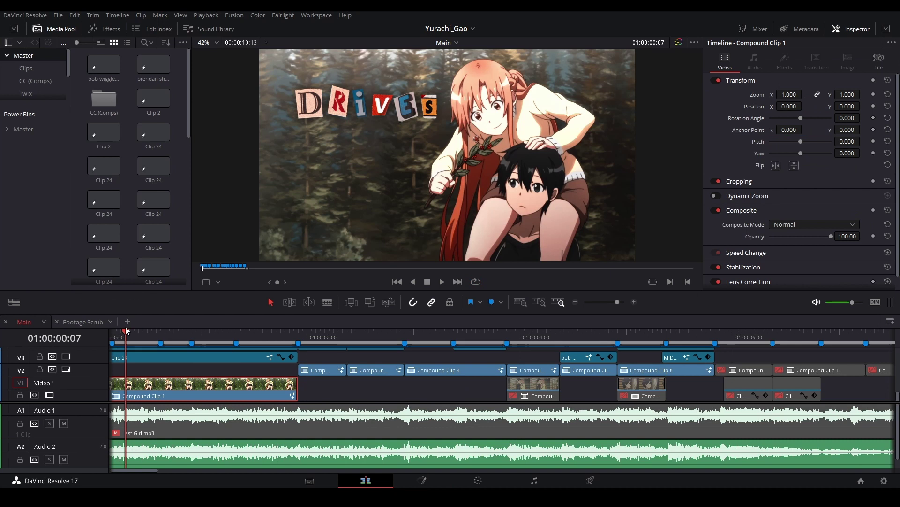
pyautogui.press('Home')
pyautogui.press('space')
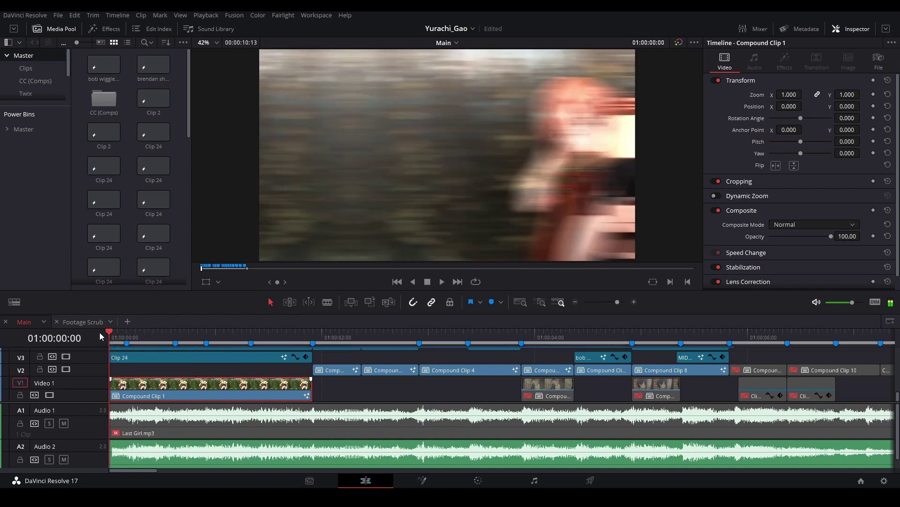
pyautogui.press('space')
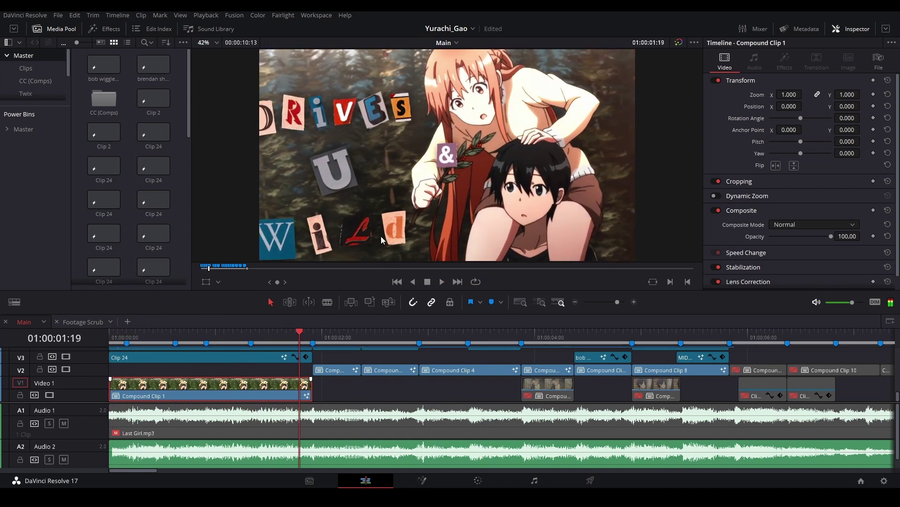
# Place the playhead about one second into Compound Clip 1 and open that clip in the Fusion page
pyautogui.click(218, 338)
pyautogui.rightClick(240, 389)
pyautogui.click(297, 229)
# Add a new Merge node fed by the output of Merge1_1 and display it in the viewer
pyautogui.moveTo(305, 392); pyautogui.dragTo(333, 402)
pyautogui.click(309, 409)
pyautogui.click(257, 313)
pyautogui.click(371, 391)
# Save the project and hide the media pool
pyautogui.hotkey('ctrl', 's')
pyautogui.scroll(2, 490, 151)
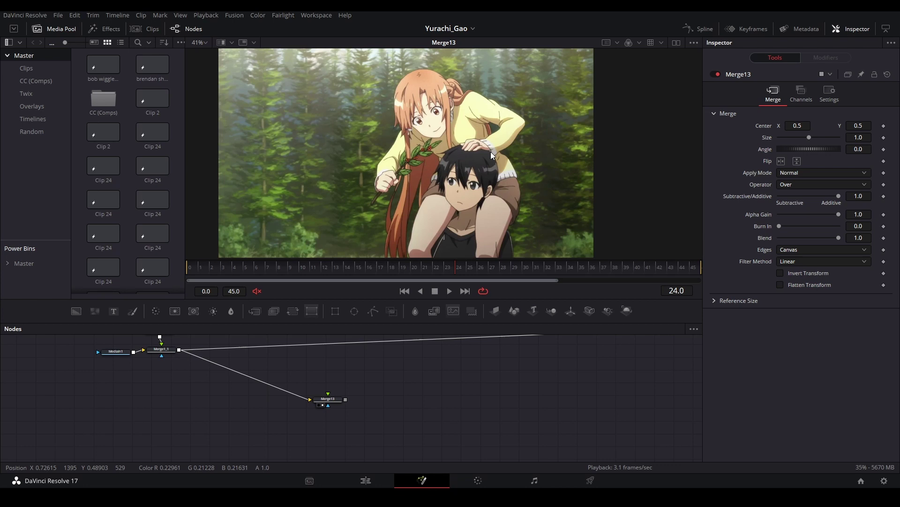
pyautogui.click(54, 29)
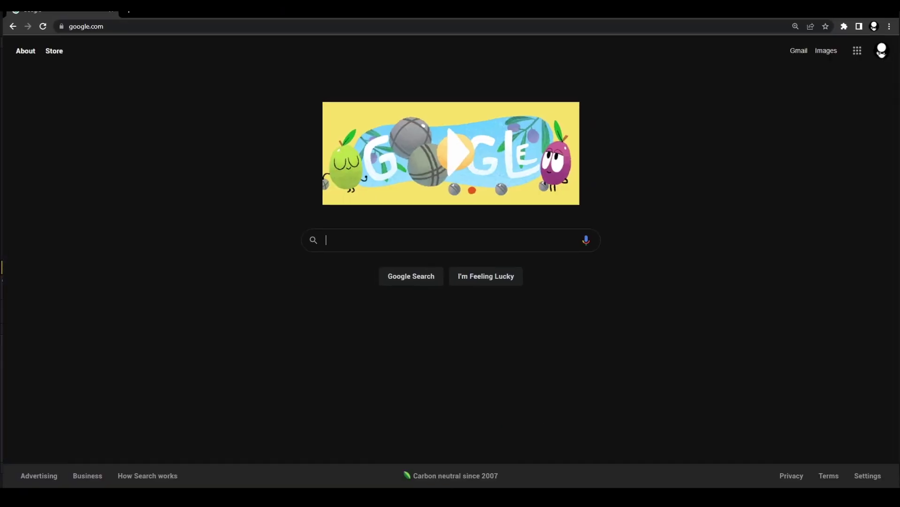
# In the web browser, search Google Images for "magazine letters P" and browse the cut-out letter images
pyautogui.write('magazine let')
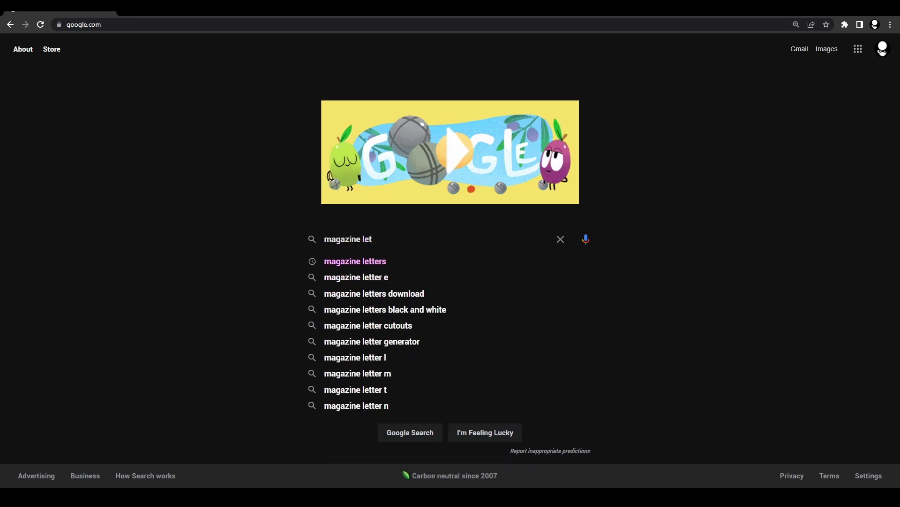
pyautogui.write('ters ')
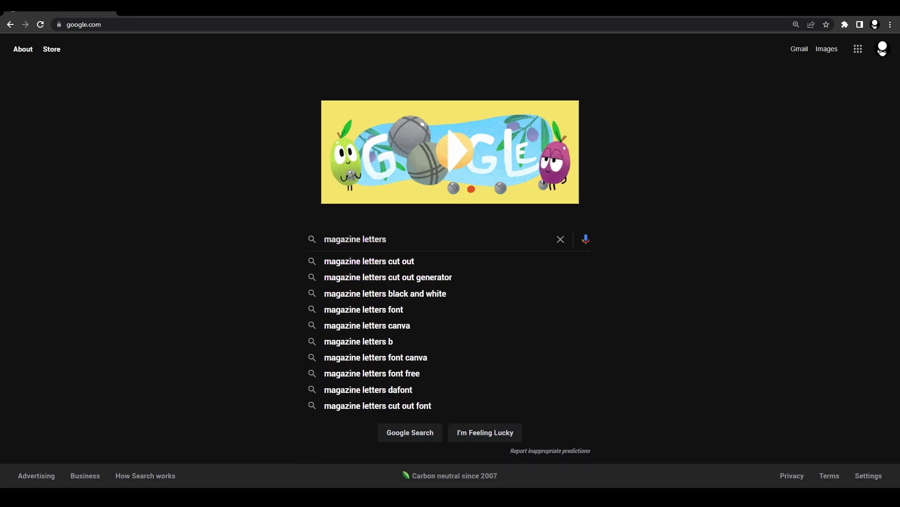
pyautogui.write('P')
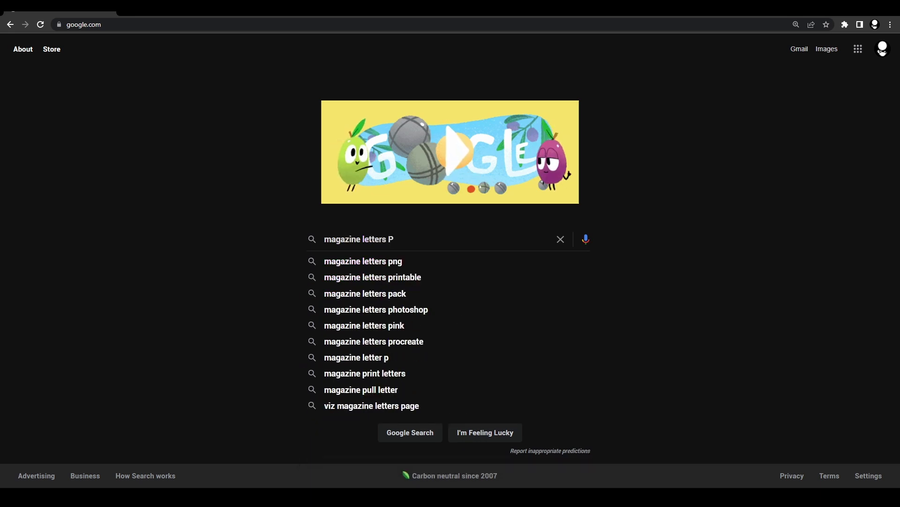
pyautogui.press('Return')
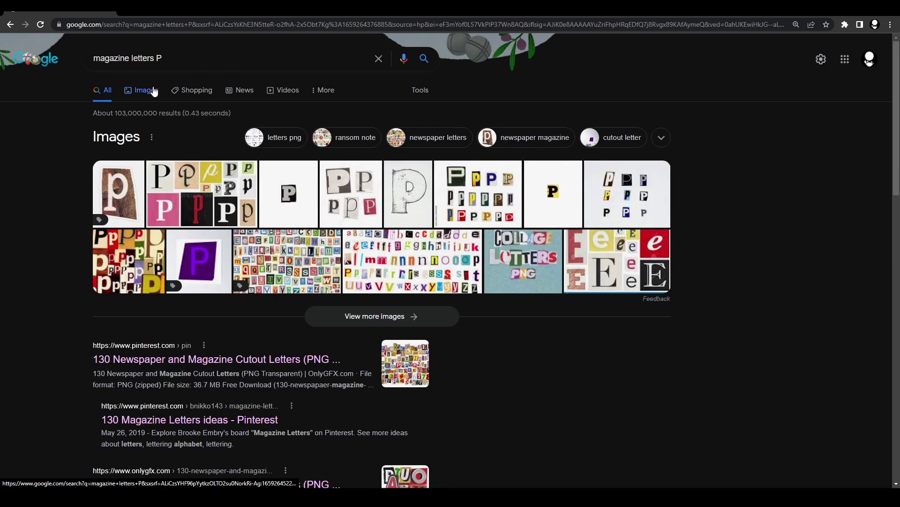
pyautogui.click(155, 92)
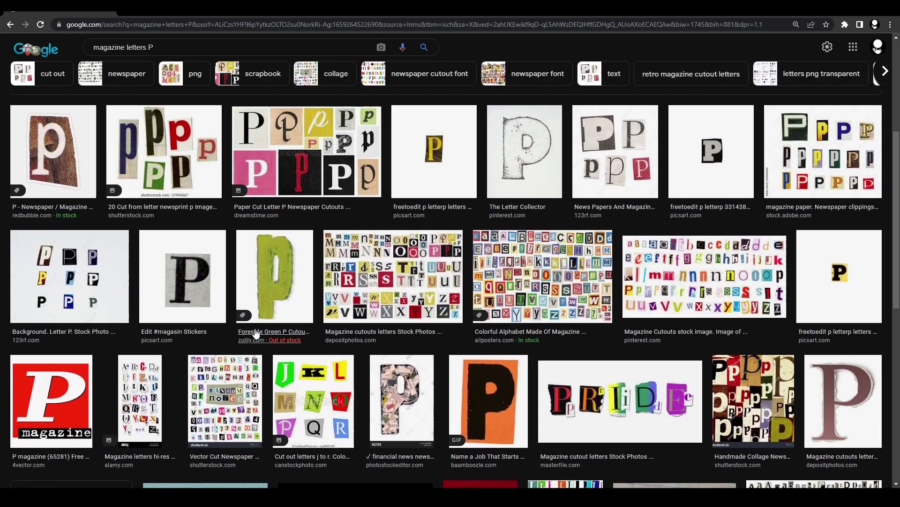
pyautogui.scroll(-3, 378, 205)
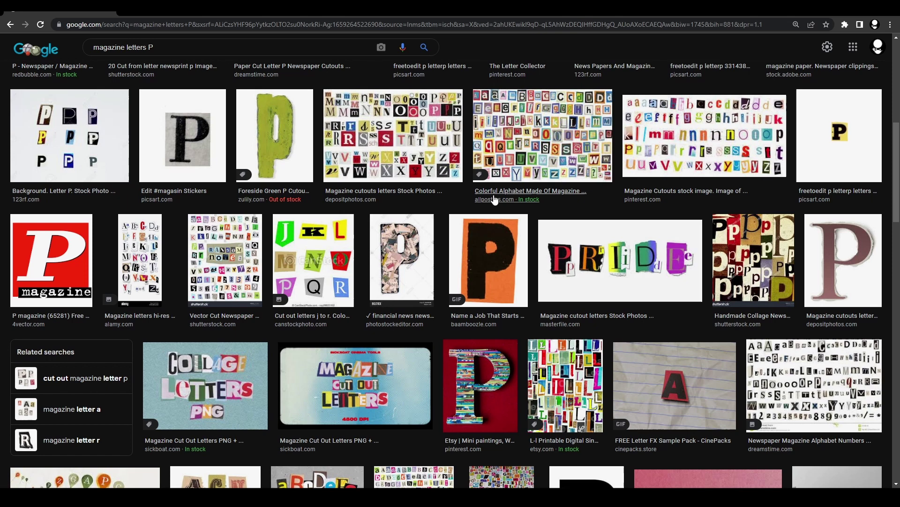
pyautogui.scroll(-4, 495, 200)
pyautogui.scroll(5, 498, 201)
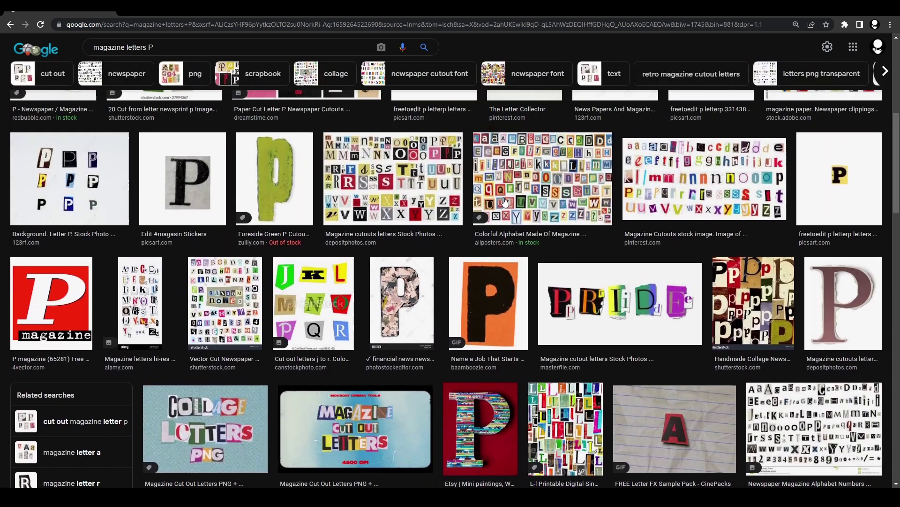
pyautogui.scroll(1, 544, 244)
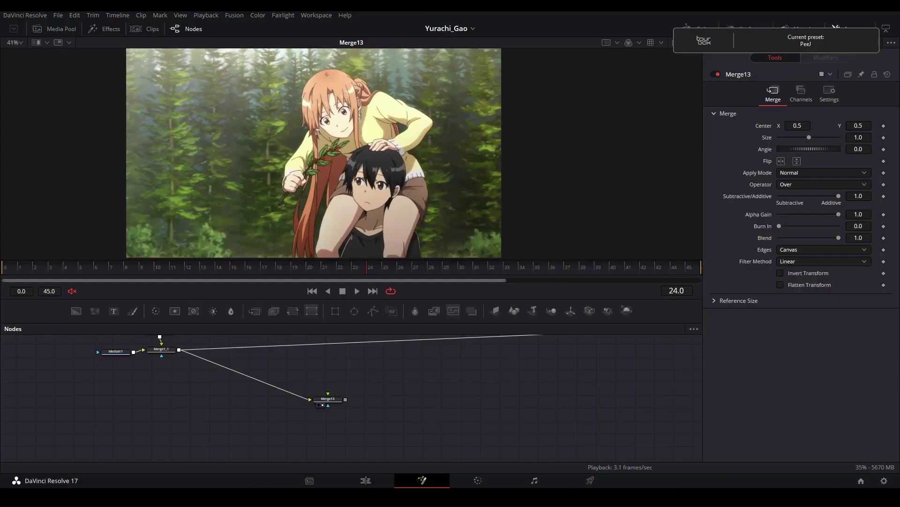
# Open the letters assets folder in File Explorer and bring P2.png into the Fusion node graph
pyautogui.press('super+e')
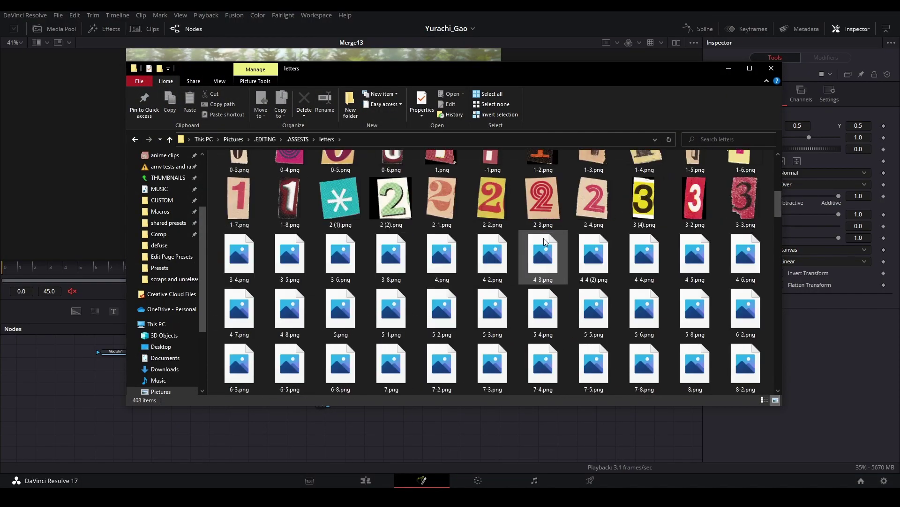
pyautogui.scroll(-5, 544, 238)
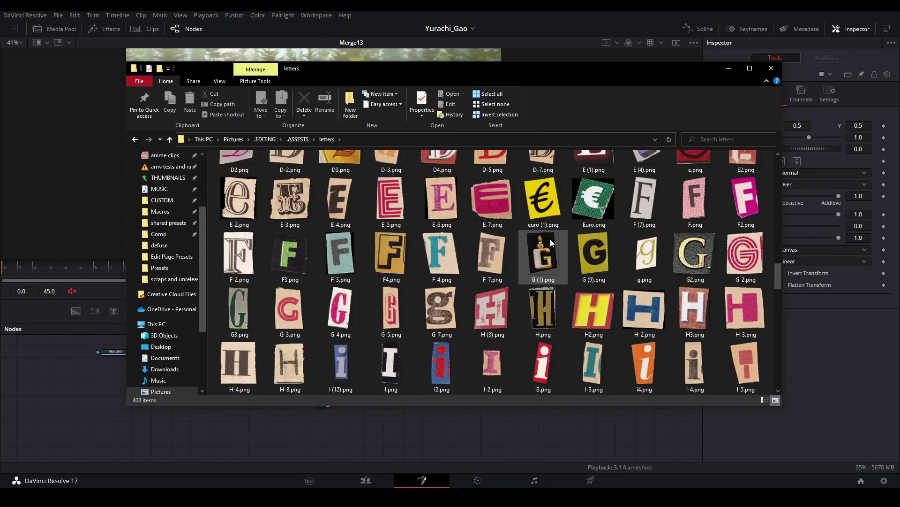
pyautogui.scroll(-10, 551, 238)
pyautogui.scroll(8, 479, 269)
pyautogui.scroll(-15, 469, 170)
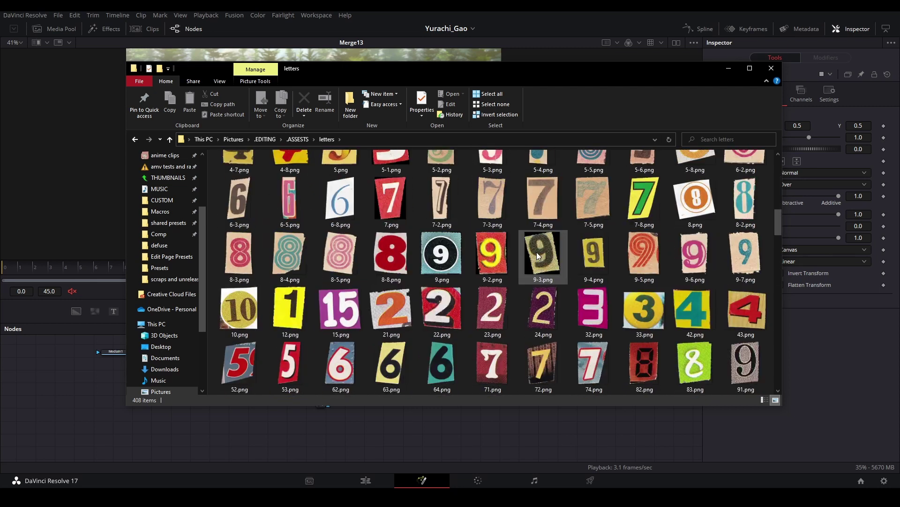
pyautogui.scroll(-6, 538, 256)
pyautogui.press('p')
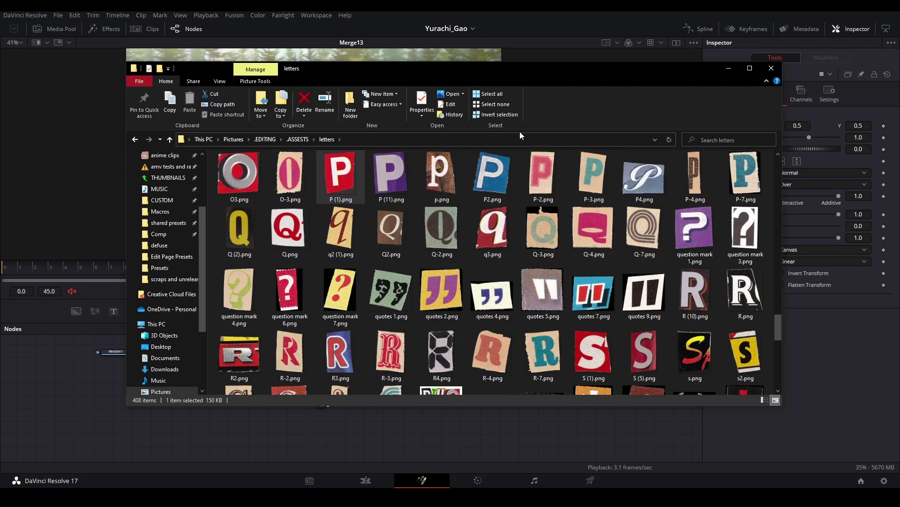
pyautogui.moveTo(492, 176); pyautogui.dragTo(71, 421)
pyautogui.click(728, 68)
# Place the P2.png node above Merge13 and connect it to that merge's foreground input
pyautogui.scroll(4, 247, 398)
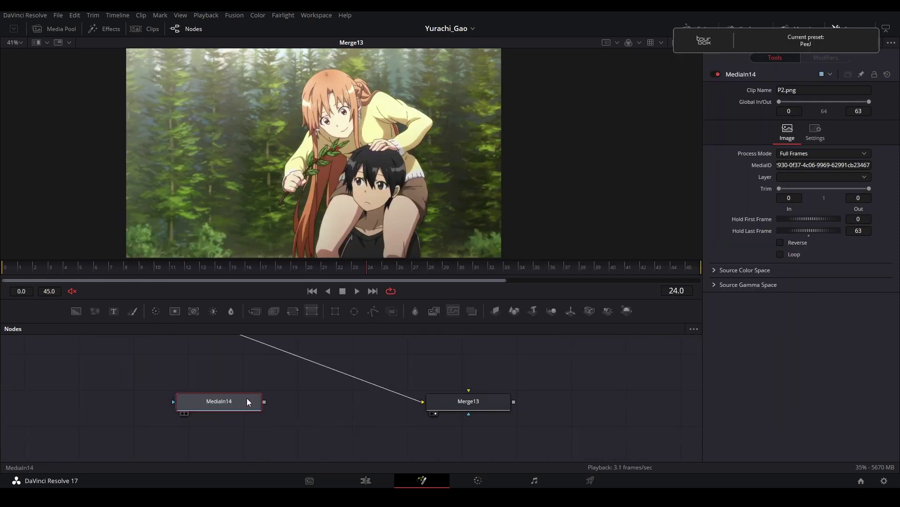
pyautogui.moveTo(281, 402); pyautogui.dragTo(314, 376)
pyautogui.scroll(-3, 198, 425)
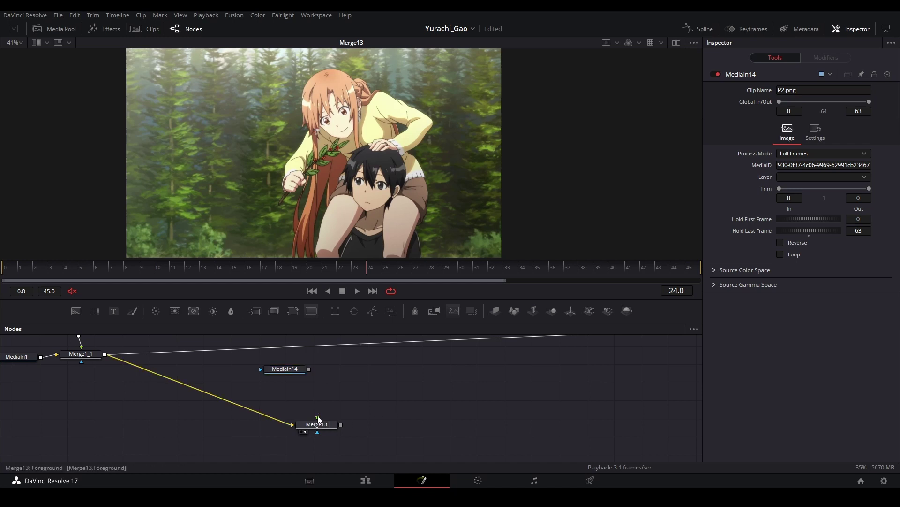
pyautogui.moveTo(308, 369); pyautogui.dragTo(317, 417)
# Add a Transform after the P image and move the letter to the frame's upper-left area, at Center about X -3.18, Y 1.89
pyautogui.moveTo(303, 371); pyautogui.dragTo(325, 371)
pyautogui.click(293, 311)
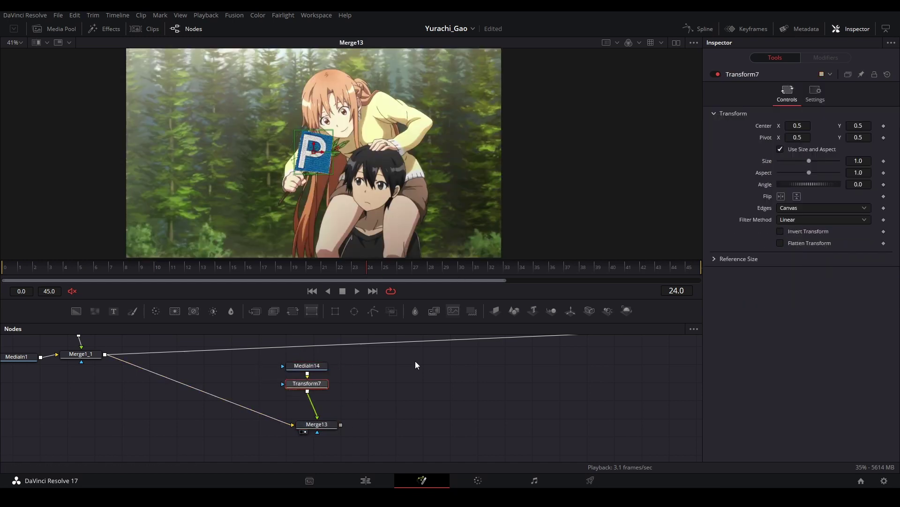
pyautogui.moveTo(536, 168); pyautogui.dragTo(393, 106)
pyautogui.click(389, 378)
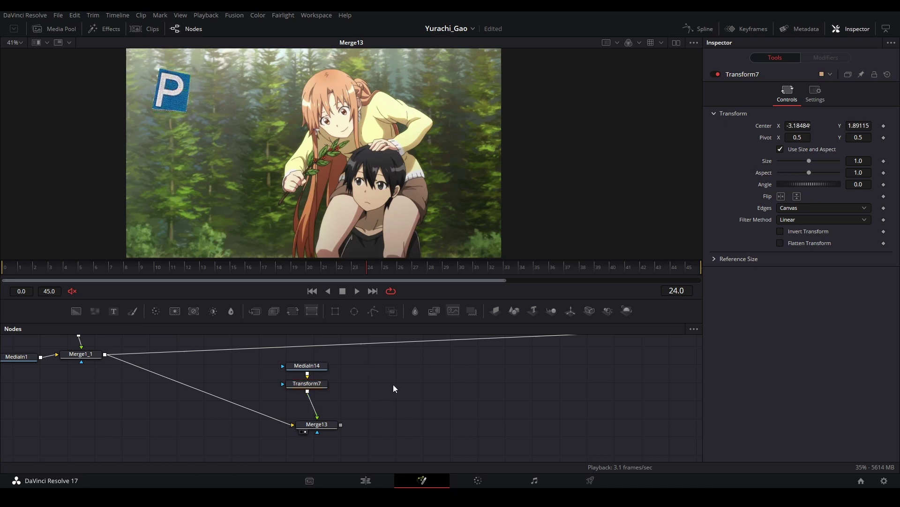
# Chain three more Merge nodes after Merge13
pyautogui.moveTo(393, 384); pyautogui.dragTo(382, 394)
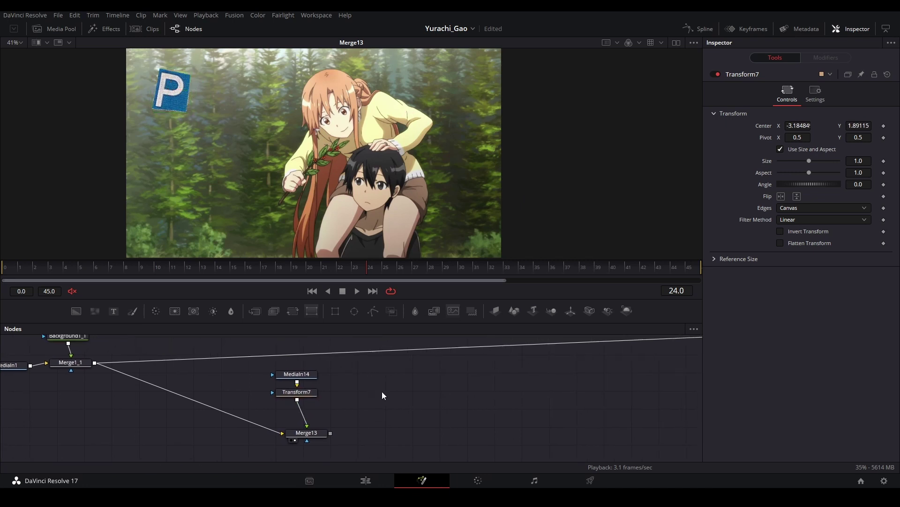
pyautogui.click(322, 436)
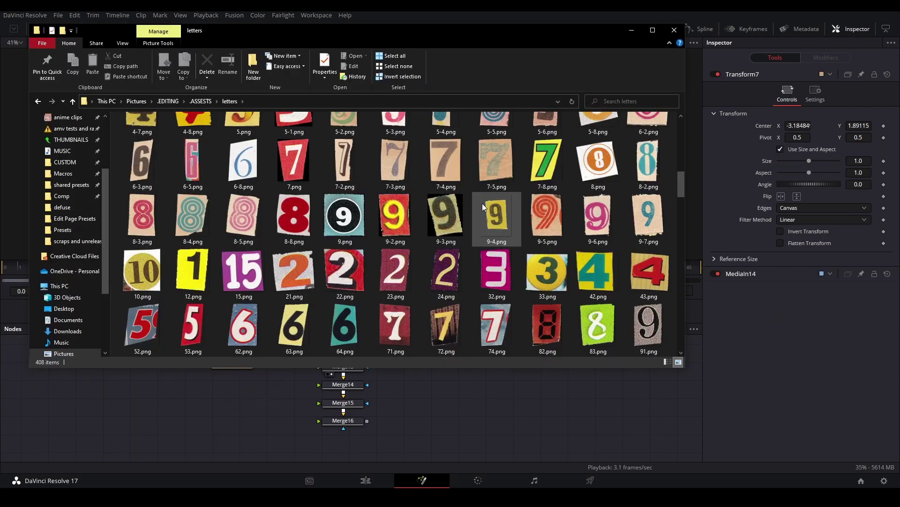
# Bring E-6.png and E (1).png from the letters folder into the node graph
pyautogui.scroll(-10, 482, 203)
pyautogui.scroll(7, 483, 203)
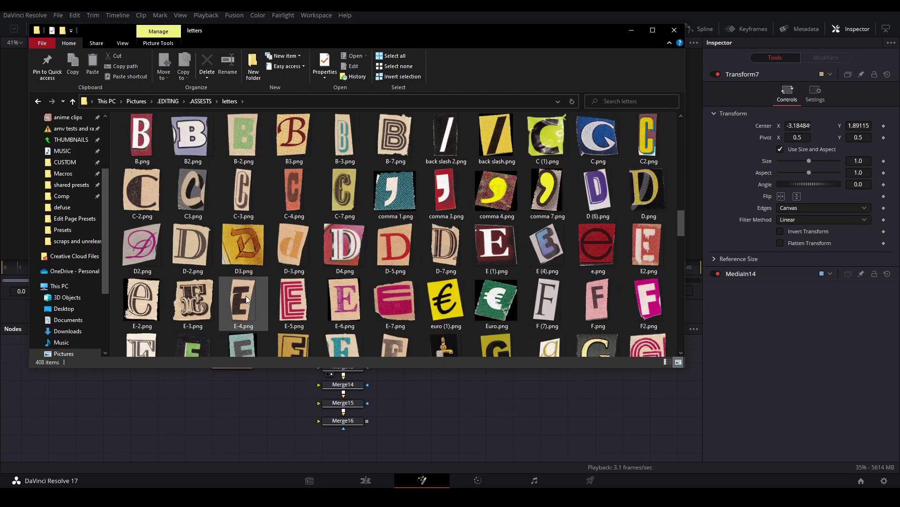
pyautogui.moveTo(341, 304); pyautogui.dragTo(232, 424)
pyautogui.moveTo(511, 243); pyautogui.dragTo(284, 442)
# Find J.png in the letters folder and bring it into the node graph
pyautogui.scroll(-10, 533, 248)
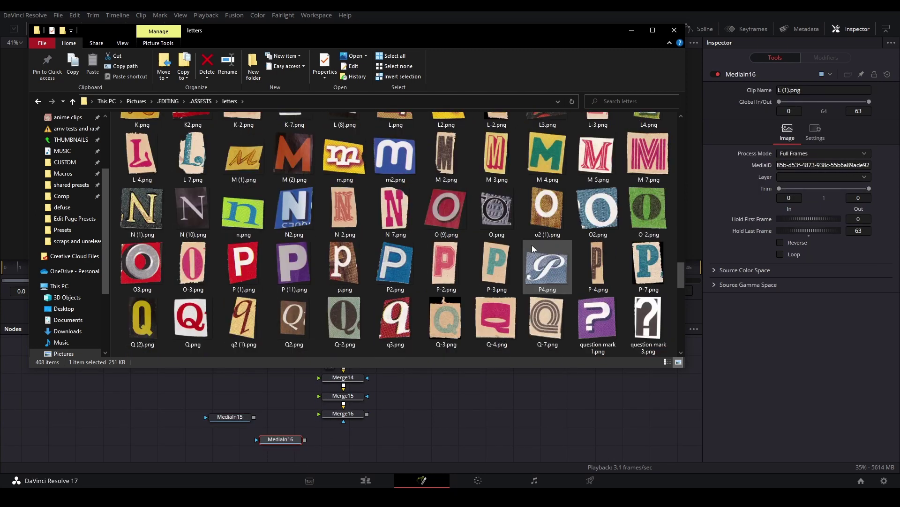
pyautogui.scroll(10, 338, 236)
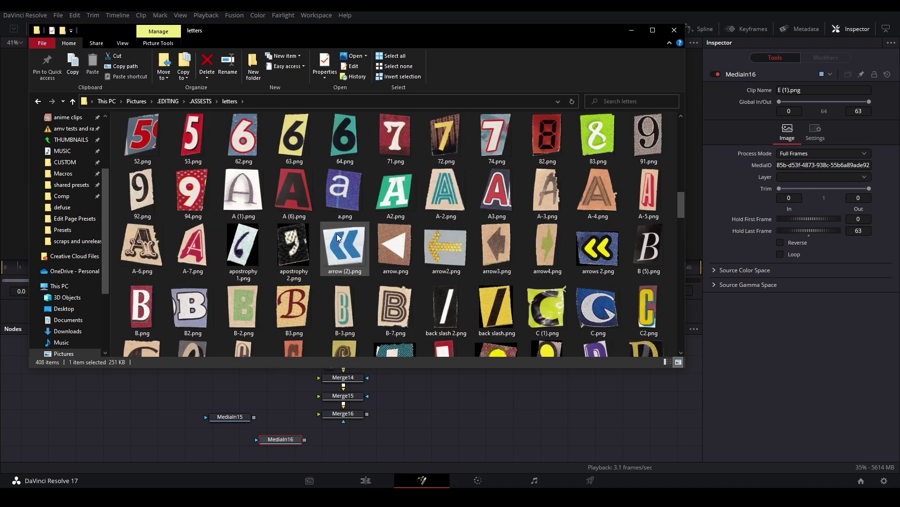
pyautogui.scroll(-8, 339, 237)
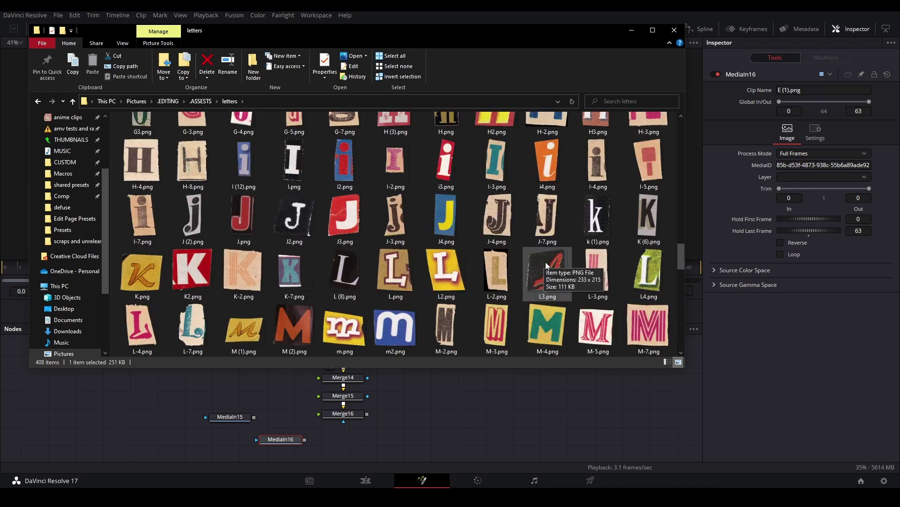
pyautogui.moveTo(257, 214); pyautogui.dragTo(443, 418)
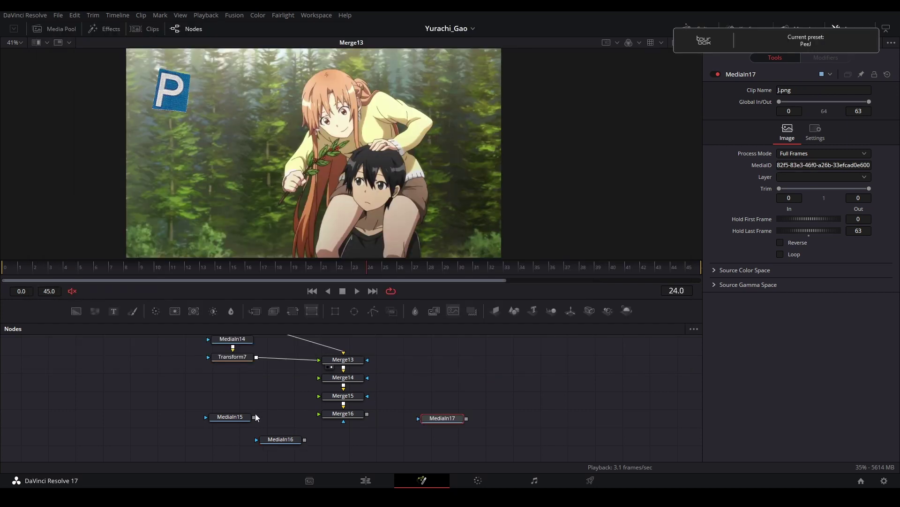
# Arrange the P image node and its Transform side by side in a row leading to Merge13
pyautogui.click(206, 379)
pyautogui.moveTo(194, 369); pyautogui.dragTo(359, 401)
pyautogui.moveTo(387, 374); pyautogui.dragTo(326, 389)
# Place the E-6.png node below the P row, add a Transform after it and connect it to Merge14's foreground
pyautogui.moveTo(352, 404); pyautogui.dragTo(215, 381)
pyautogui.click(293, 311)
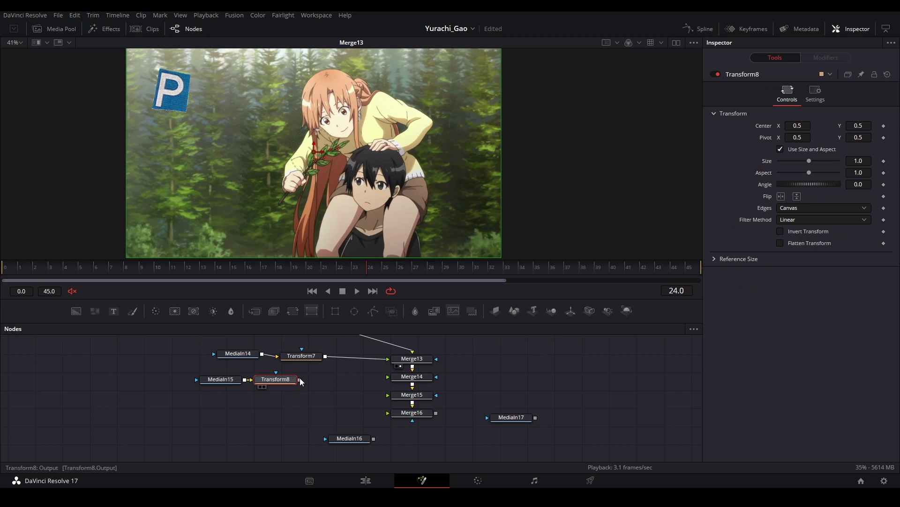
pyautogui.moveTo(300, 380); pyautogui.dragTo(392, 379)
# Place the E (1).png node below the first E row, add a Transform and connect it to Merge15's foreground
pyautogui.moveTo(350, 438); pyautogui.dragTo(217, 402)
pyautogui.click(292, 310)
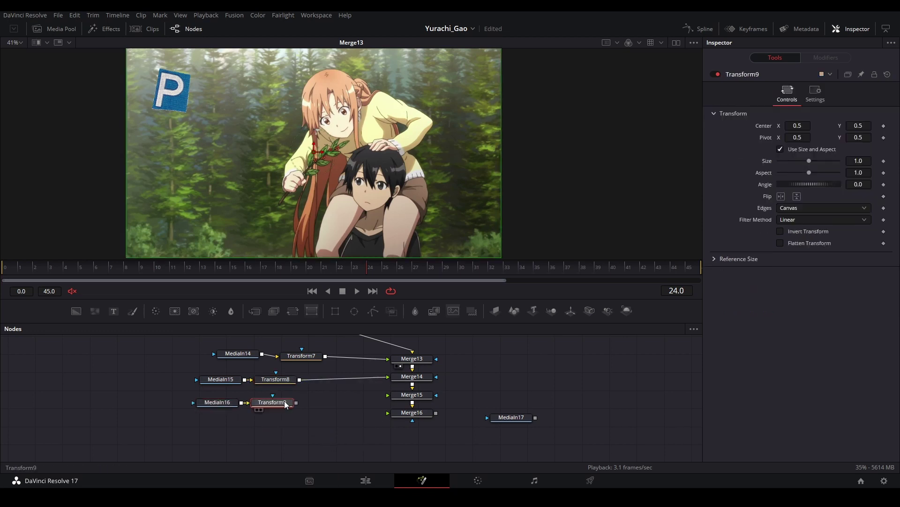
pyautogui.moveTo(296, 403); pyautogui.dragTo(388, 395)
# Place the J.png node in the lowest row, add a Transform and connect it to Merge16's foreground
pyautogui.moveTo(530, 419); pyautogui.dragTo(237, 431)
pyautogui.press('t')
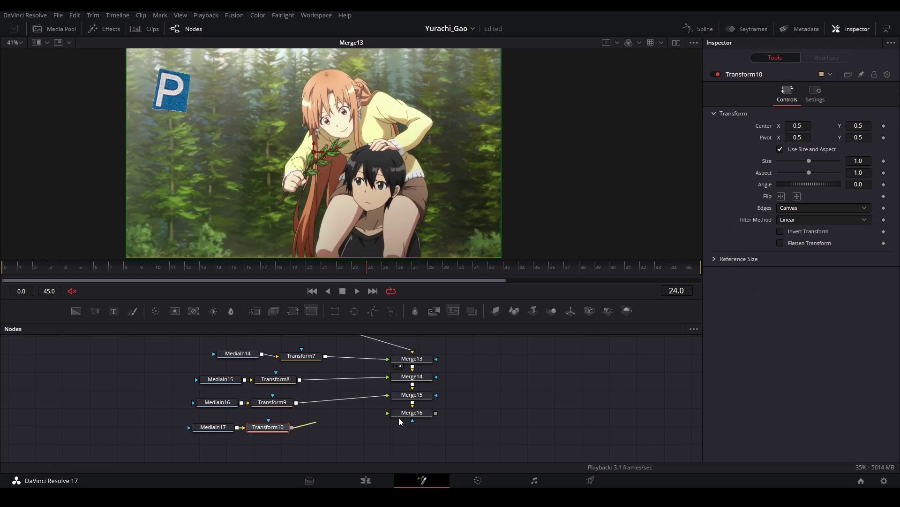
pyautogui.moveTo(291, 427); pyautogui.dragTo(388, 412)
# Using their Transforms, move the J and both E letters up beside the P along the frame's upper edge
pyautogui.moveTo(314, 151); pyautogui.dragTo(277, 95)
pyautogui.moveTo(280, 404); pyautogui.dragTo(277, 403)
pyautogui.moveTo(313, 151); pyautogui.dragTo(243, 110)
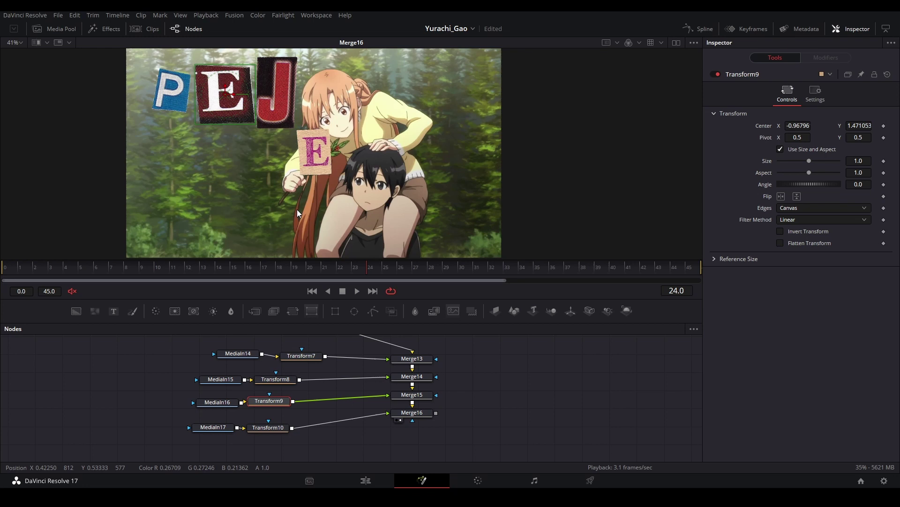
pyautogui.moveTo(275, 380); pyautogui.dragTo(274, 374)
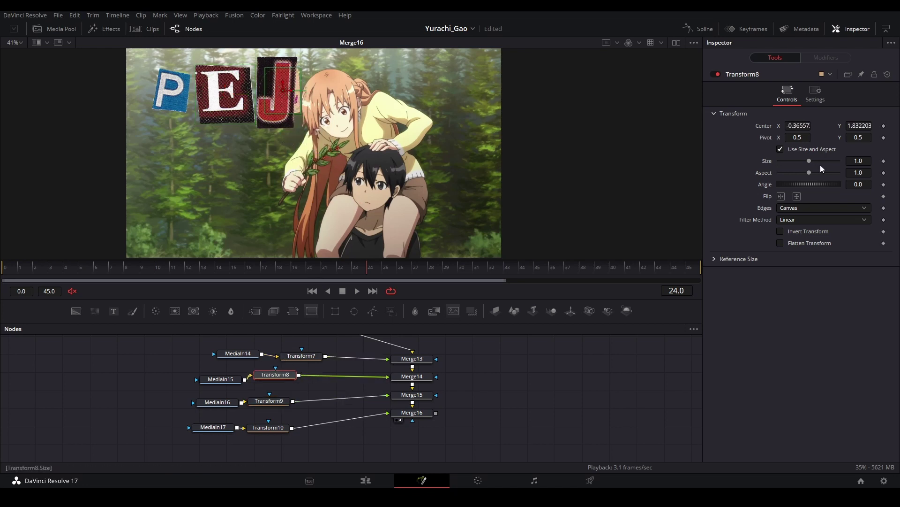
# Scale down both E letters with their Transforms, setting the first E's size to 0.854, and space them out beside the P
pyautogui.click(270, 401)
pyautogui.moveTo(867, 159); pyautogui.dragTo(853, 159)
pyautogui.moveTo(442, 123); pyautogui.dragTo(487, 127)
pyautogui.click(277, 375)
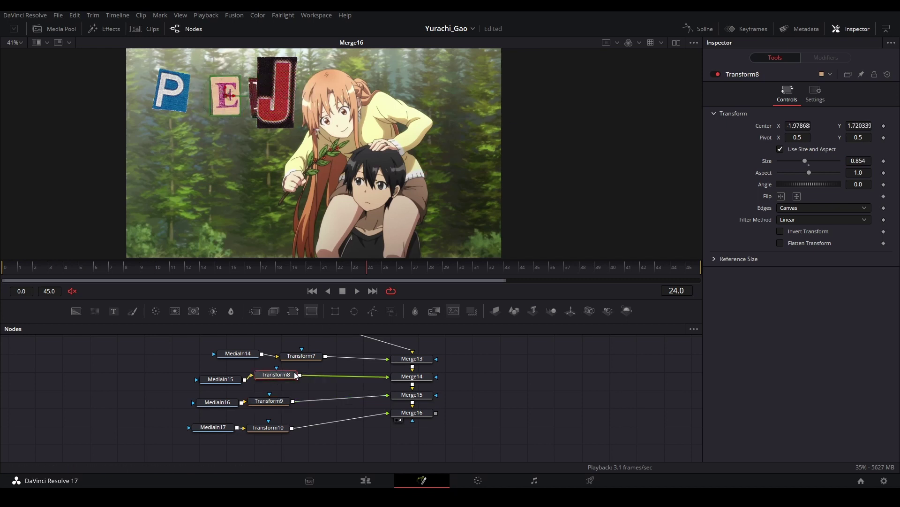
# Set the J's Transform size to about 0.69 and move the letter beside the second E
pyautogui.click(266, 428)
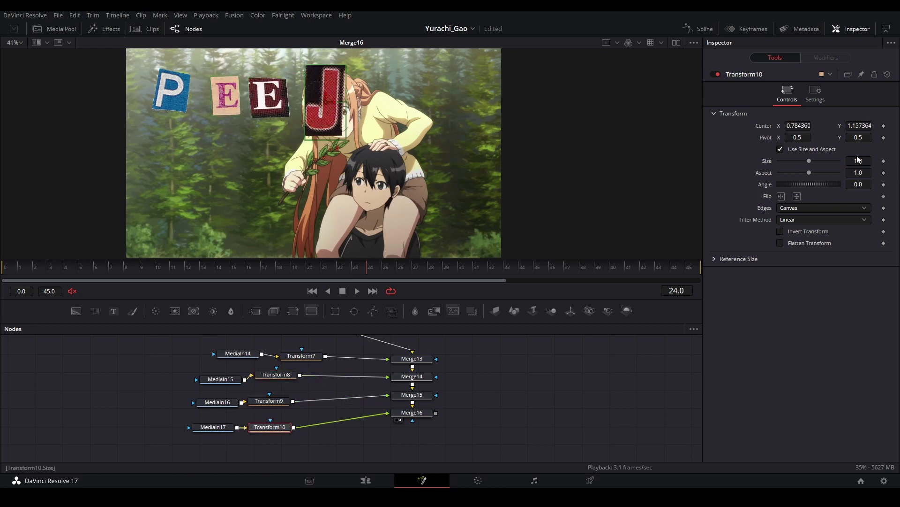
pyautogui.moveTo(808, 161); pyautogui.dragTo(799, 161)
pyautogui.moveTo(326, 102); pyautogui.dragTo(313, 96)
pyautogui.click(538, 392)
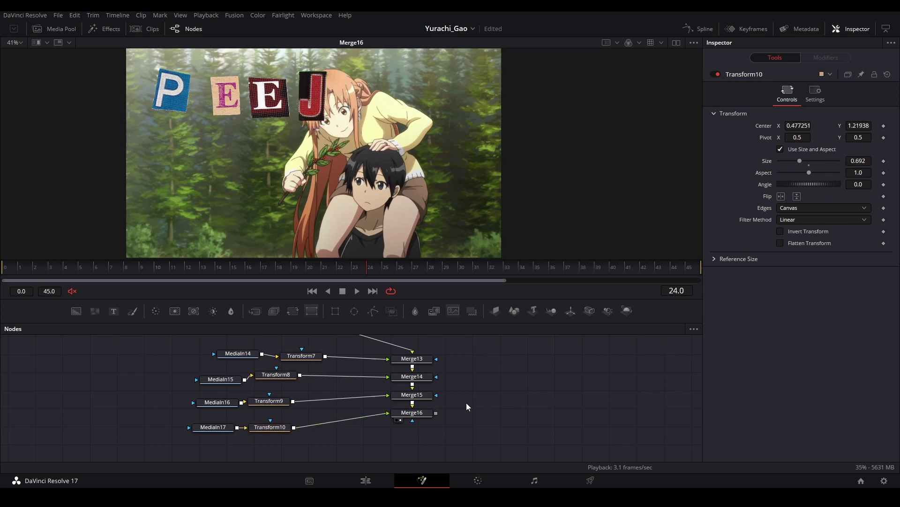
# Add a Transform after Merge16, try moving the combined image with it, and undo that move
pyautogui.moveTo(454, 393); pyautogui.dragTo(449, 385)
pyautogui.click(418, 405)
pyautogui.press('t')
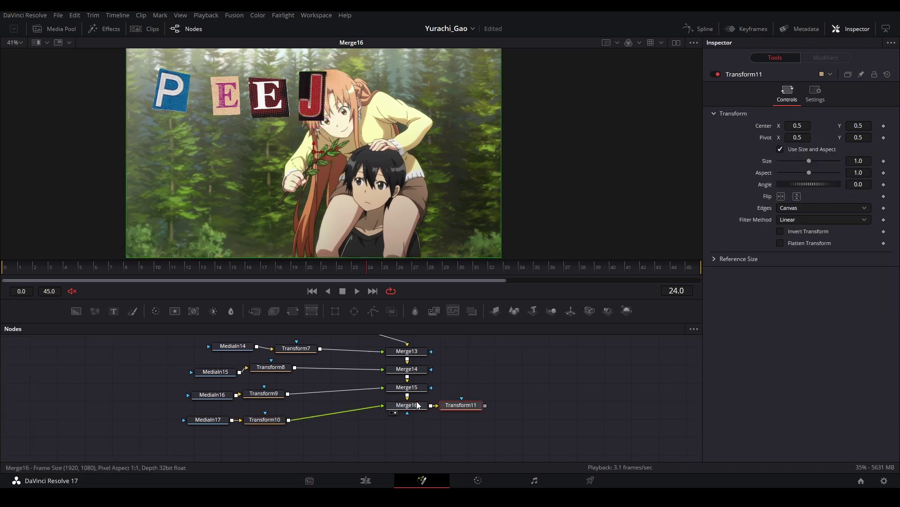
pyautogui.moveTo(500, 151); pyautogui.dragTo(475, 176)
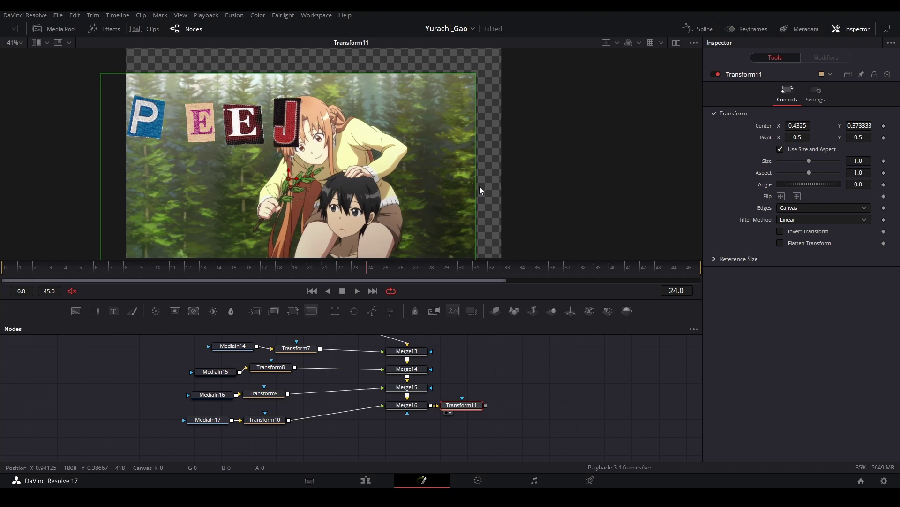
pyautogui.hotkey('ctrl', 'z')
# Replace the OpacityMaskHolder node feeding Merge13 with a Background node whose alpha is 0
pyautogui.moveTo(441, 408); pyautogui.dragTo(393, 428)
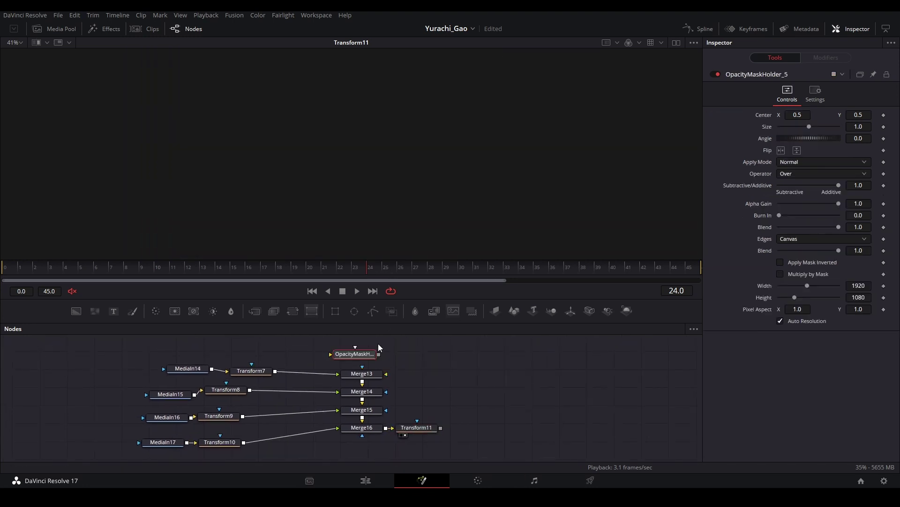
pyautogui.press('Delete')
pyautogui.moveTo(75, 314); pyautogui.dragTo(371, 373)
pyautogui.moveTo(838, 216); pyautogui.dragTo(779, 216)
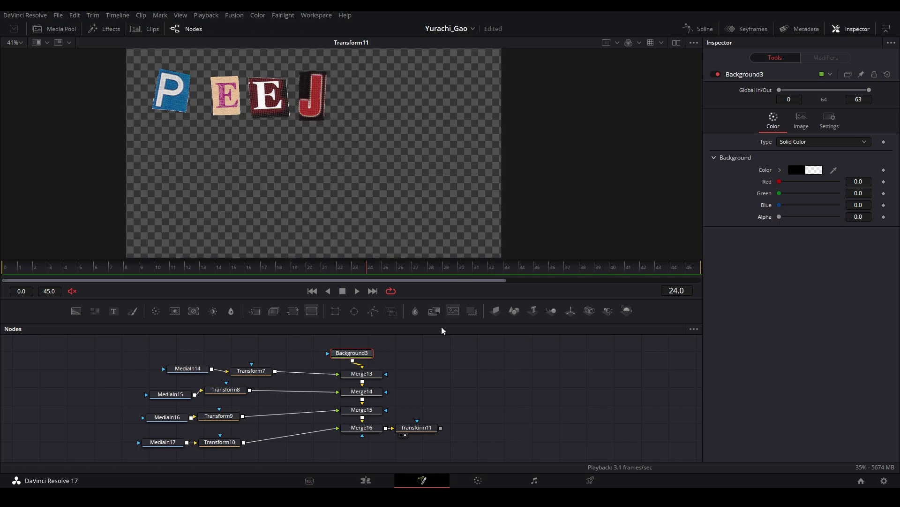
# Add a Merge node, connect Merge1_1 as its background and Transform11 as its foreground, and show it in the viewer
pyautogui.moveTo(450, 389); pyautogui.dragTo(377, 437)
pyautogui.moveTo(255, 311); pyautogui.dragTo(368, 371)
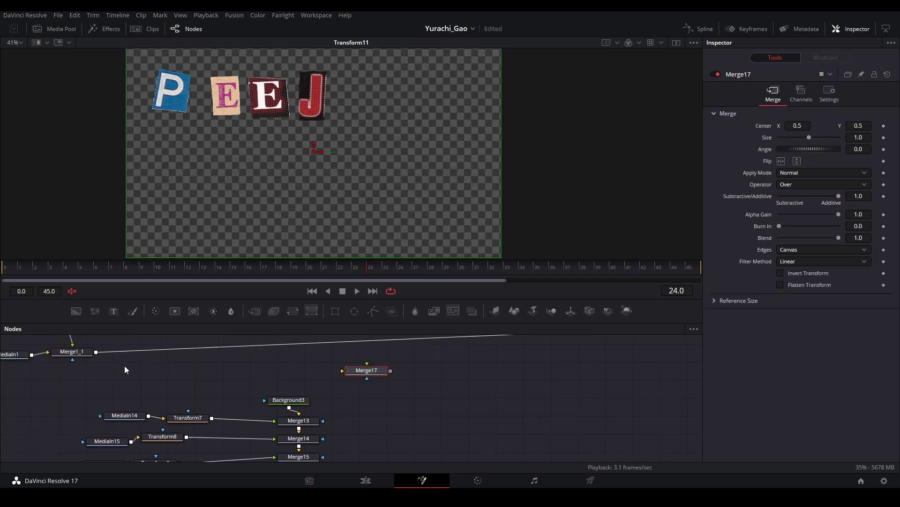
pyautogui.moveTo(96, 352); pyautogui.dragTo(356, 372)
pyautogui.moveTo(389, 408); pyautogui.dragTo(360, 381)
pyautogui.moveTo(348, 447); pyautogui.dragTo(349, 349)
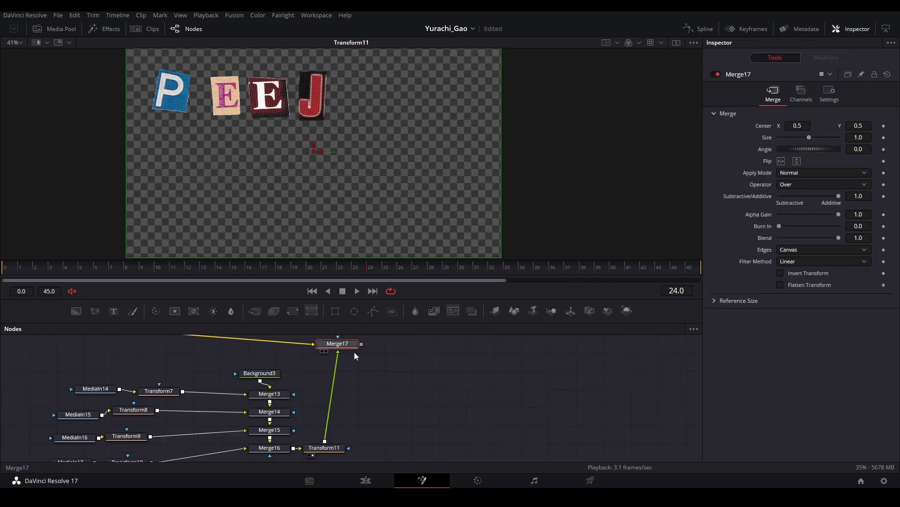
pyautogui.press('1')
# Scale all letters to 0.683 with Transform11, place them at about center X 0.385, Y 0.576, and save the project
pyautogui.click(331, 447)
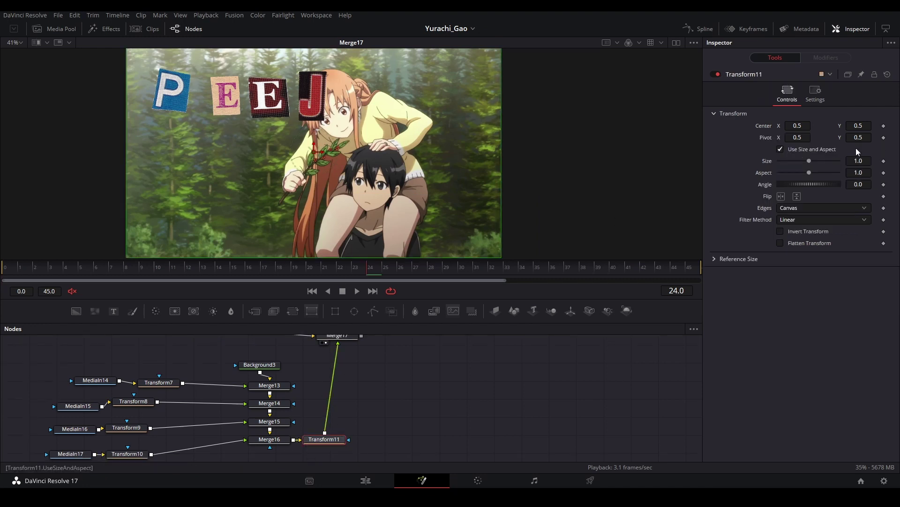
pyautogui.moveTo(809, 161); pyautogui.dragTo(795, 160)
pyautogui.moveTo(650, 159); pyautogui.dragTo(582, 136)
pyautogui.moveTo(795, 160); pyautogui.dragTo(800, 161)
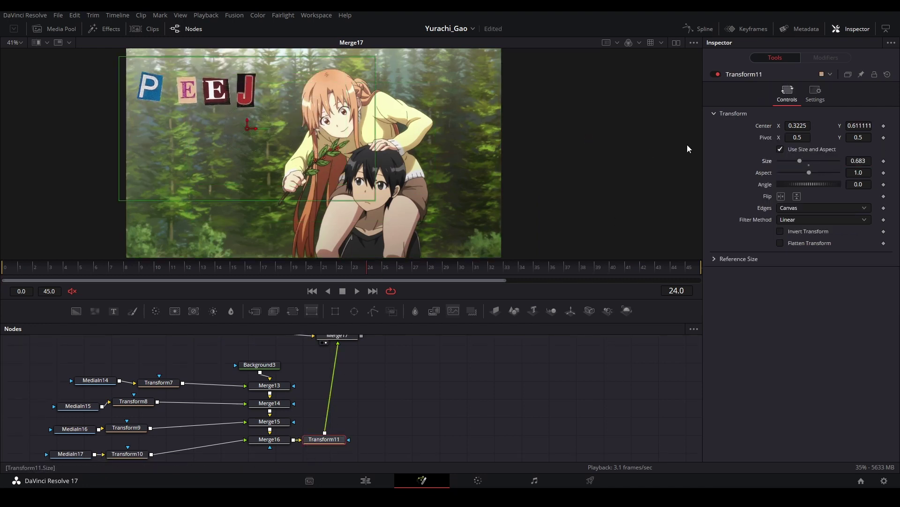
pyautogui.moveTo(552, 121); pyautogui.dragTo(576, 128)
pyautogui.hotkey('ctrl', 's')
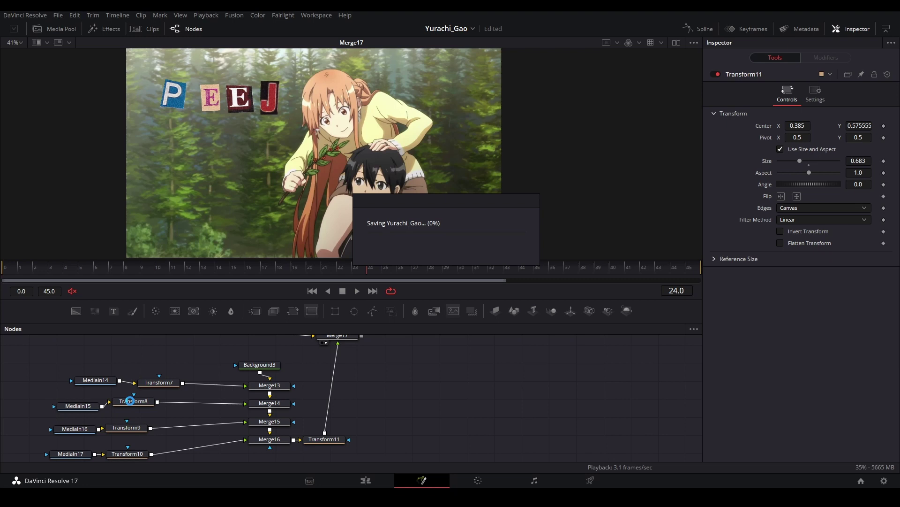
# Keyframe the P's Transform7 angle at -11.1 on frames 0 and 5, and 11.1 on frames 6 and 10
pyautogui.click(159, 382)
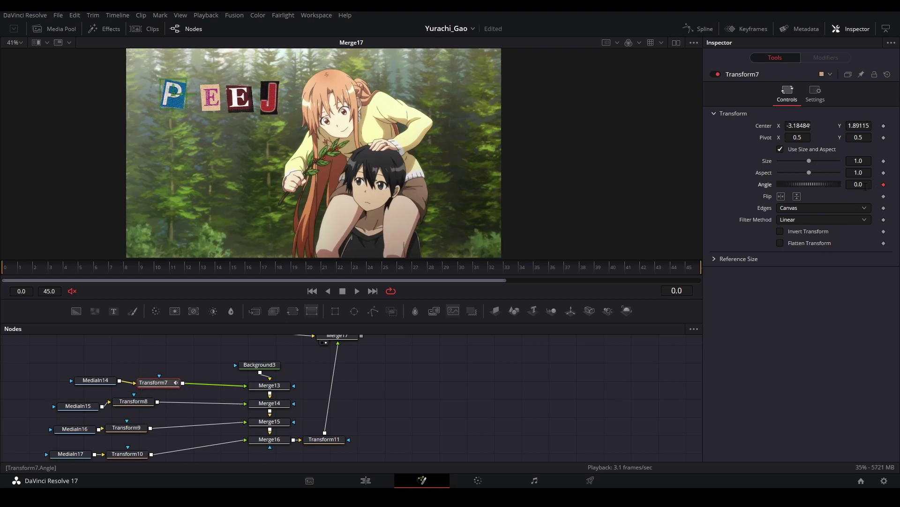
pyautogui.moveTo(866, 186); pyautogui.dragTo(848, 186)
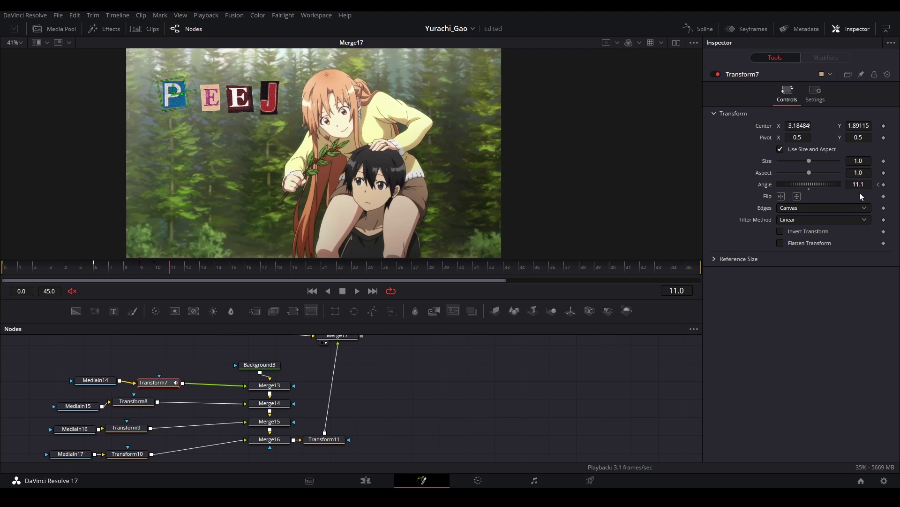
pyautogui.press('Left')
# Loop Transform7's angle keyframes in the Spline editor and play back the P's rotation
pyautogui.moveTo(173, 381); pyautogui.dragTo(165, 377)
pyautogui.press('F8')
pyautogui.click(376, 364)
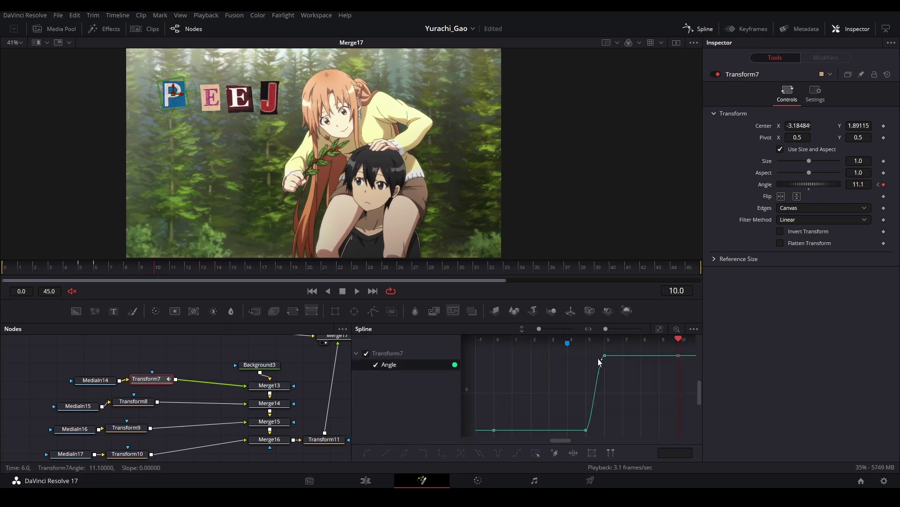
pyautogui.scroll(-2, 546, 385)
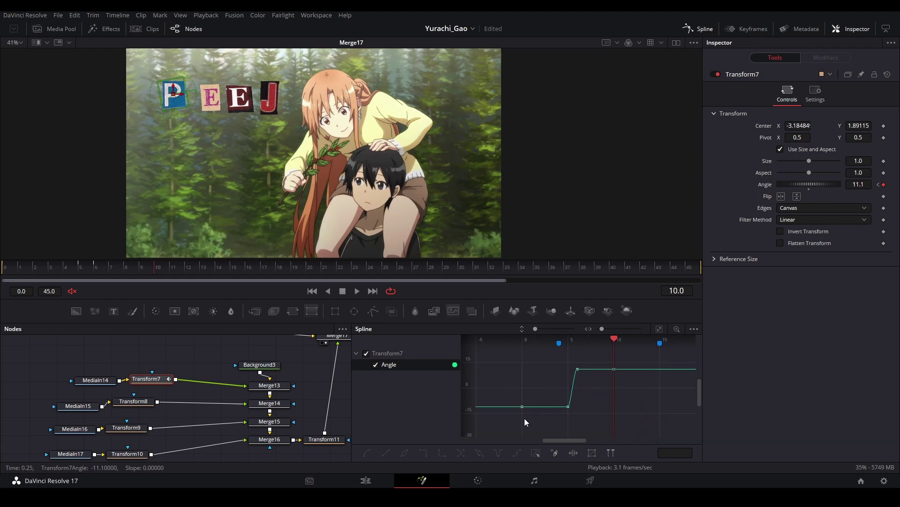
pyautogui.moveTo(512, 426); pyautogui.dragTo(628, 350)
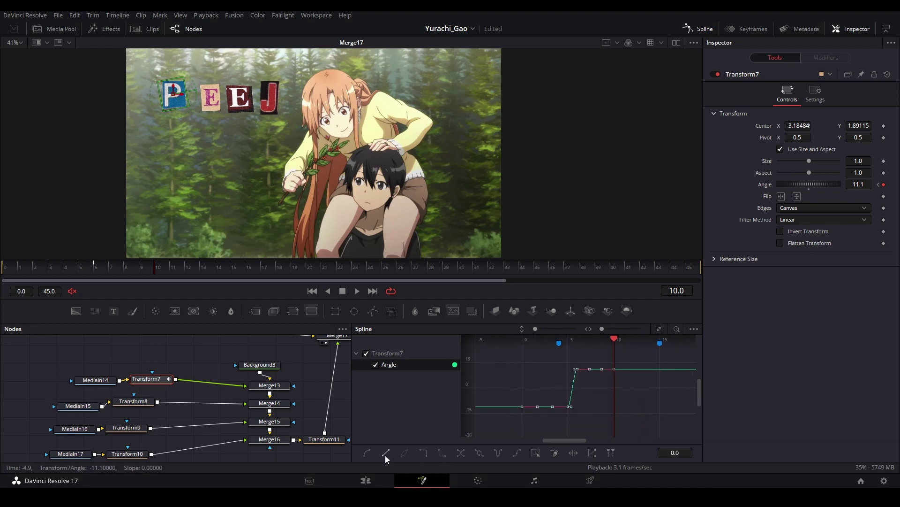
pyautogui.click(480, 452)
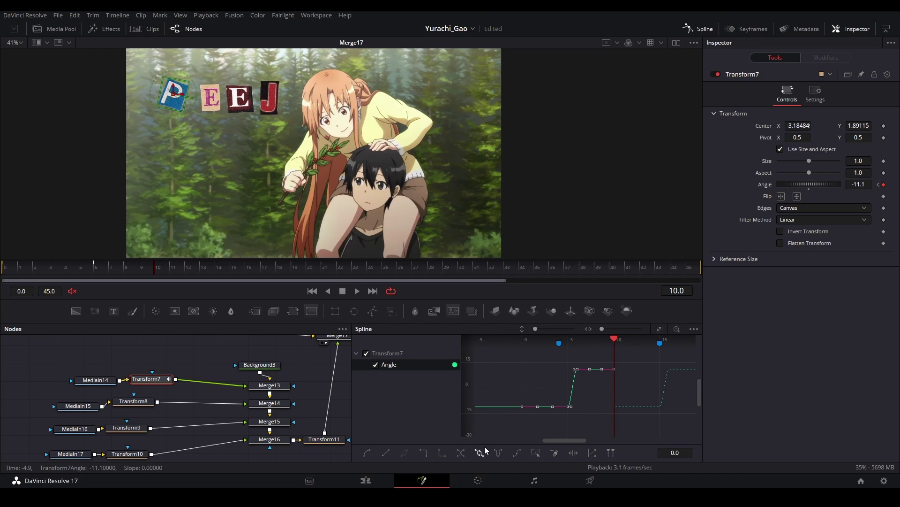
pyautogui.press('space')
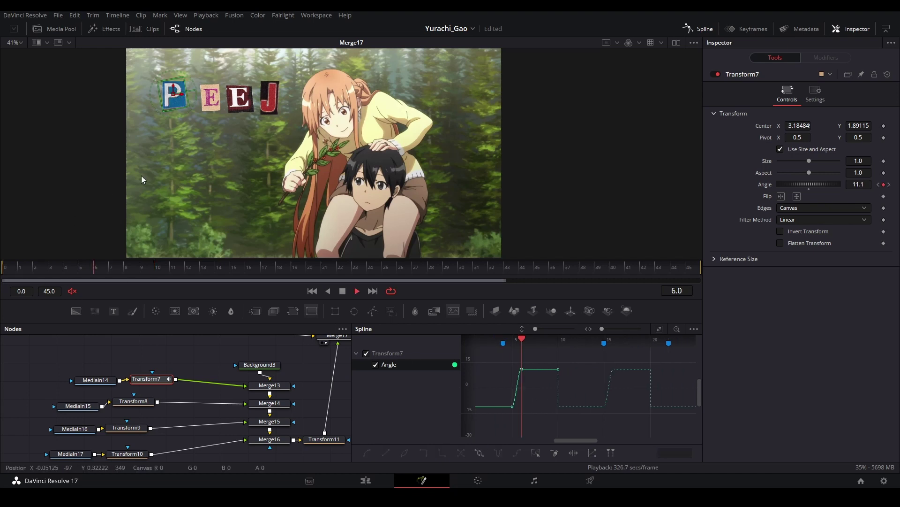
pyautogui.click(199, 341)
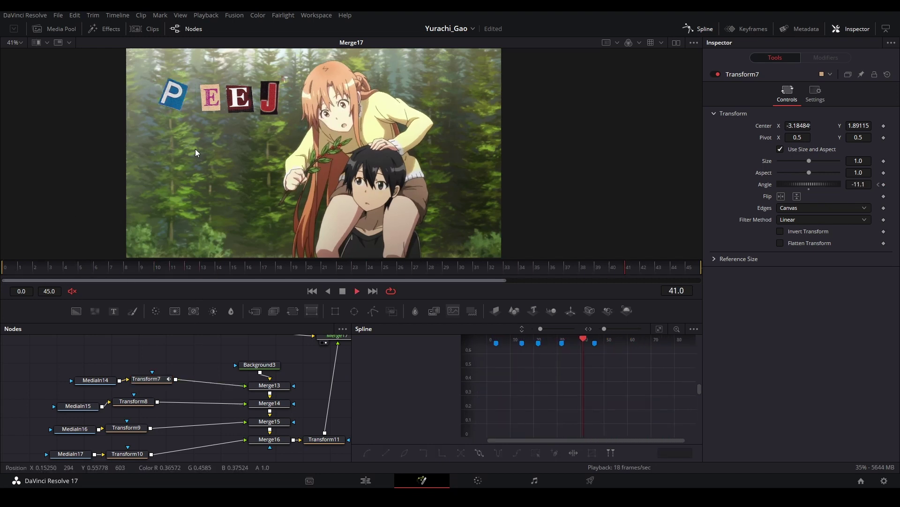
pyautogui.press('space')
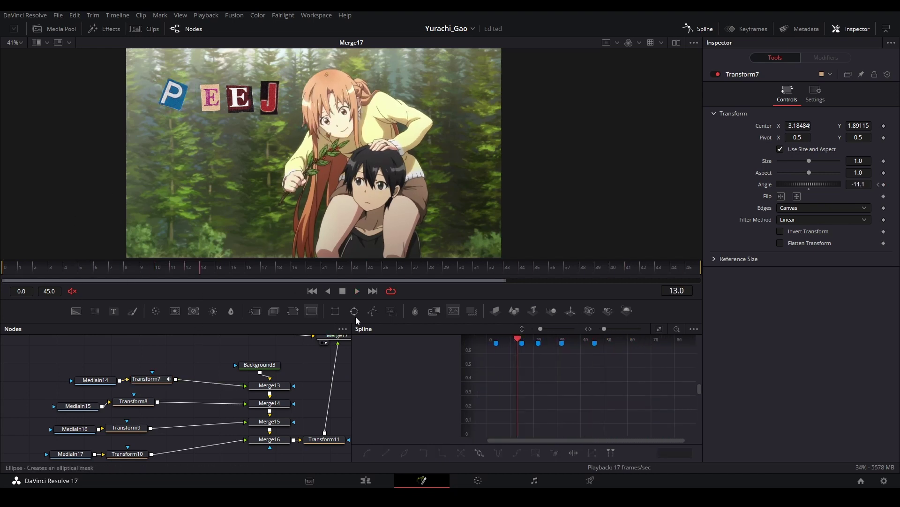
# Try shifting the P's angle keyframes earlier to frames 4, 5 and 8, and play back the faster loop
pyautogui.click(162, 380)
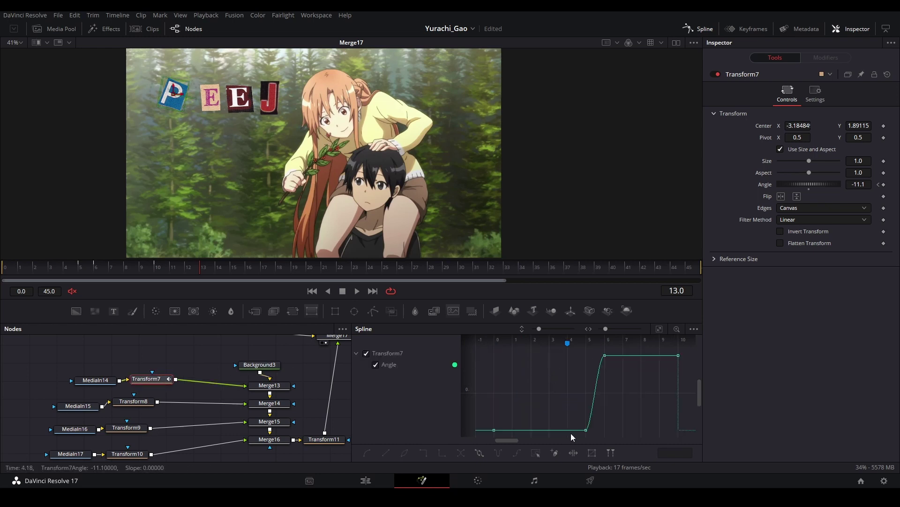
pyautogui.moveTo(570, 433); pyautogui.dragTo(707, 355)
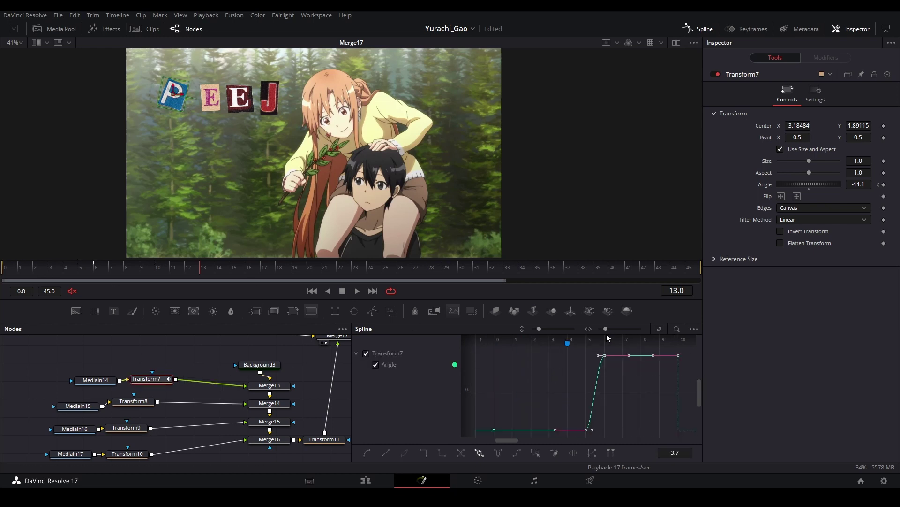
pyautogui.moveTo(606, 356); pyautogui.dragTo(590, 357)
pyautogui.click(659, 355)
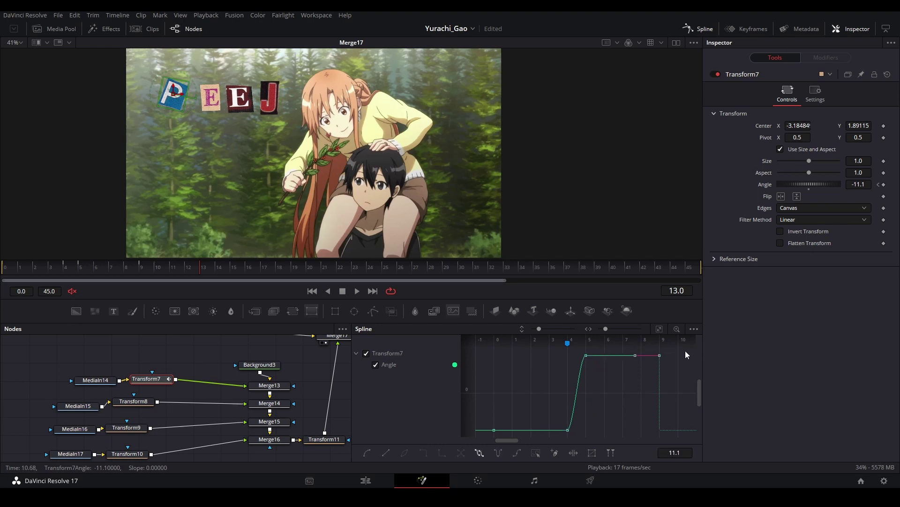
pyautogui.moveTo(659, 356); pyautogui.dragTo(641, 358)
pyautogui.moveTo(155, 267); pyautogui.dragTo(2, 260)
pyautogui.press('space')
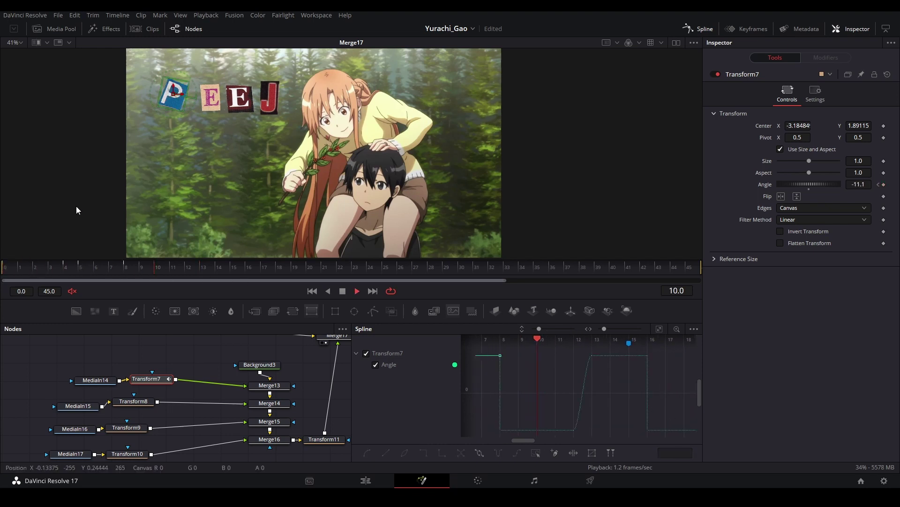
pyautogui.click(203, 339)
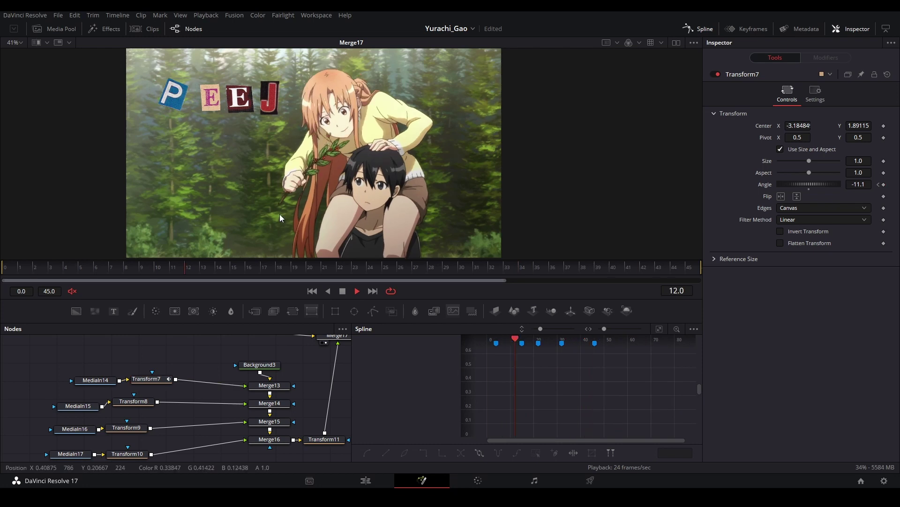
pyautogui.press('space')
pyautogui.click(21, 268)
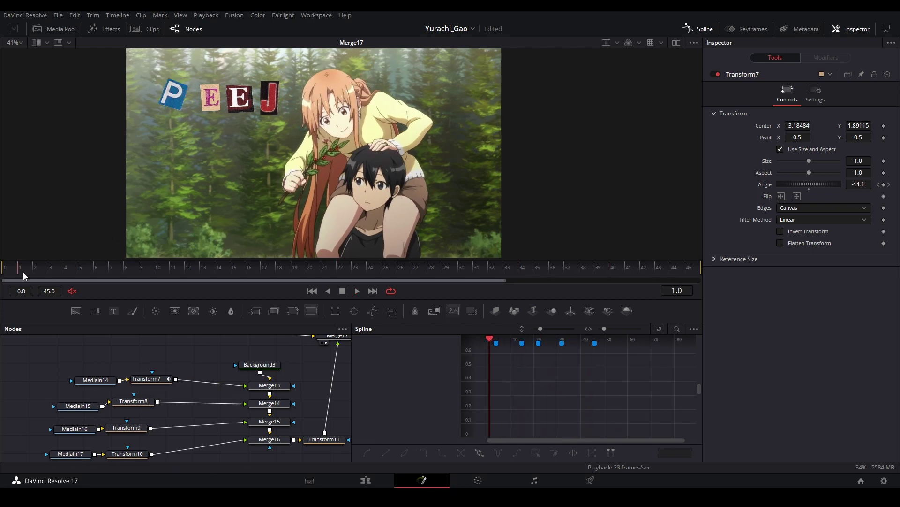
# Undo the timing changes to the P's angle keyframes
pyautogui.click(160, 378)
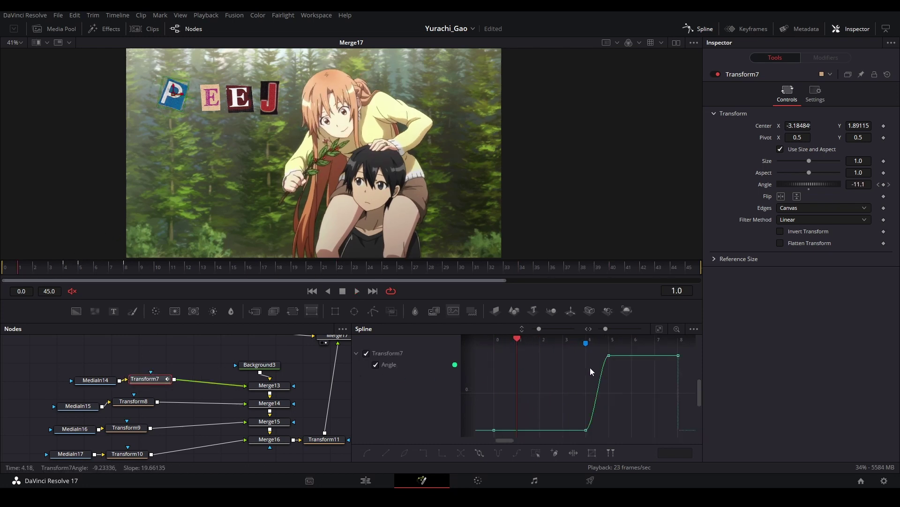
pyautogui.moveTo(572, 437); pyautogui.dragTo(633, 372)
pyautogui.click(635, 388)
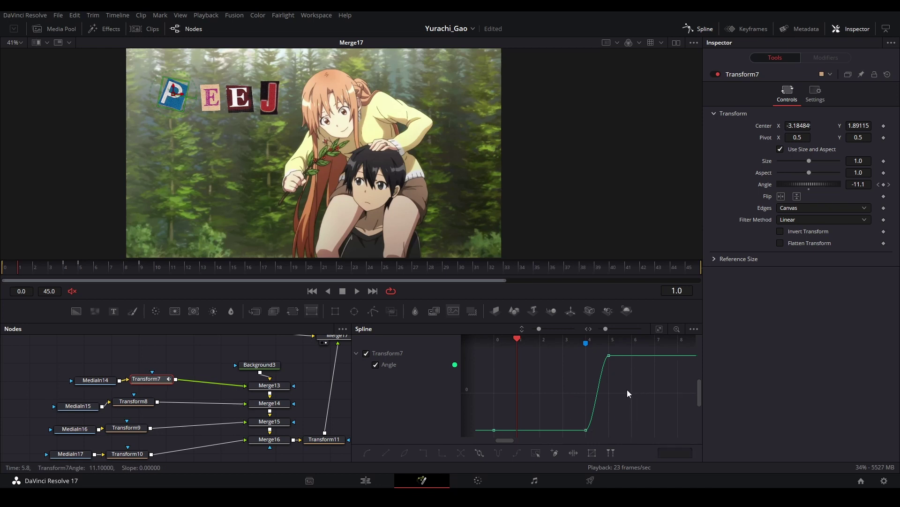
# Play back the P's looping rotation and save the project
pyautogui.press('space')
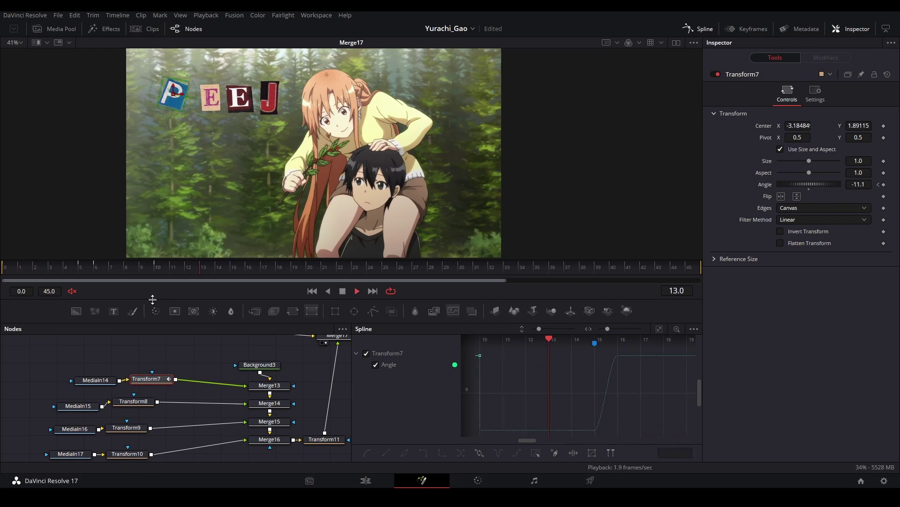
pyautogui.press('space')
pyautogui.hotkey('ctrl', 's')
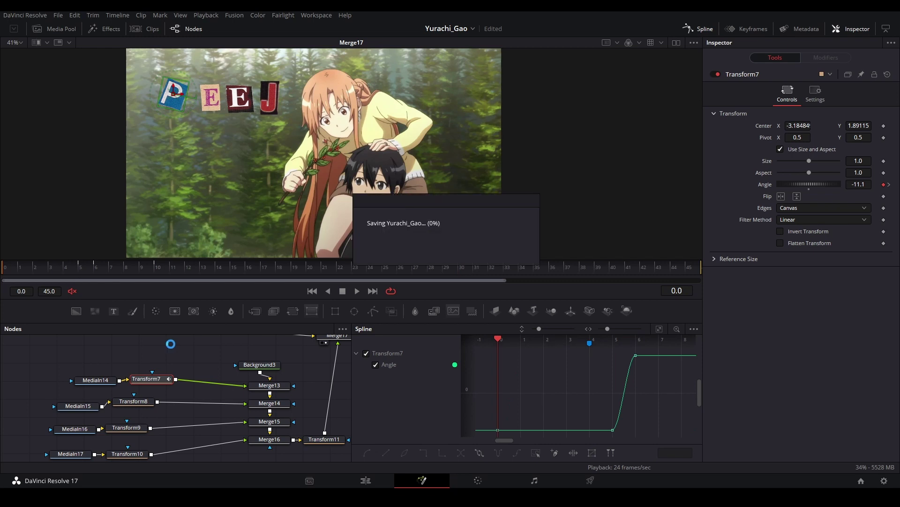
# Connect Transform8's Angle to Transform7's angle animation and play back the first two letters
pyautogui.moveTo(162, 387); pyautogui.dragTo(169, 359)
pyautogui.scroll(-1, 212, 134)
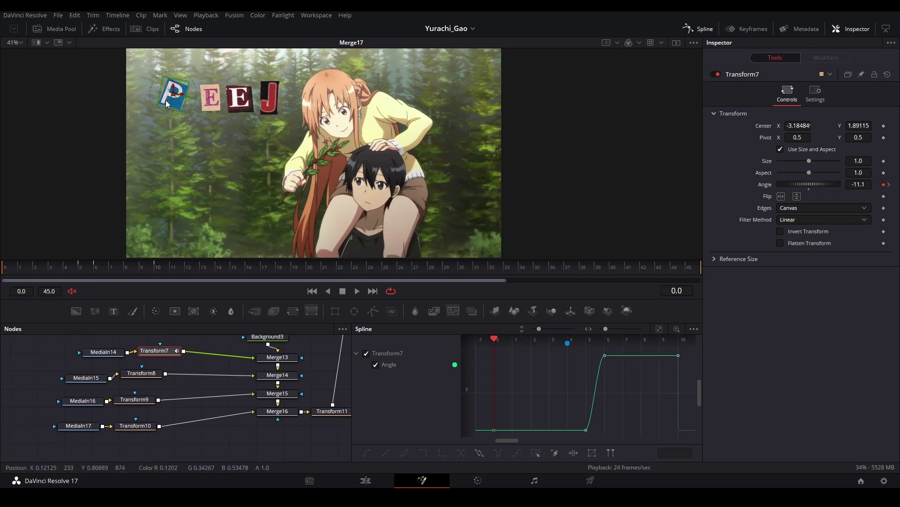
pyautogui.moveTo(143, 375); pyautogui.dragTo(159, 381)
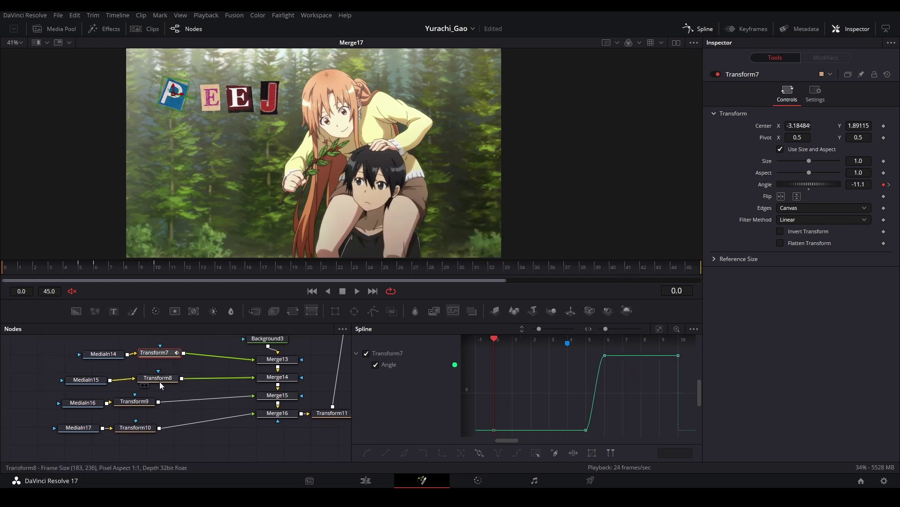
pyautogui.click(160, 380)
pyautogui.rightClick(765, 185)
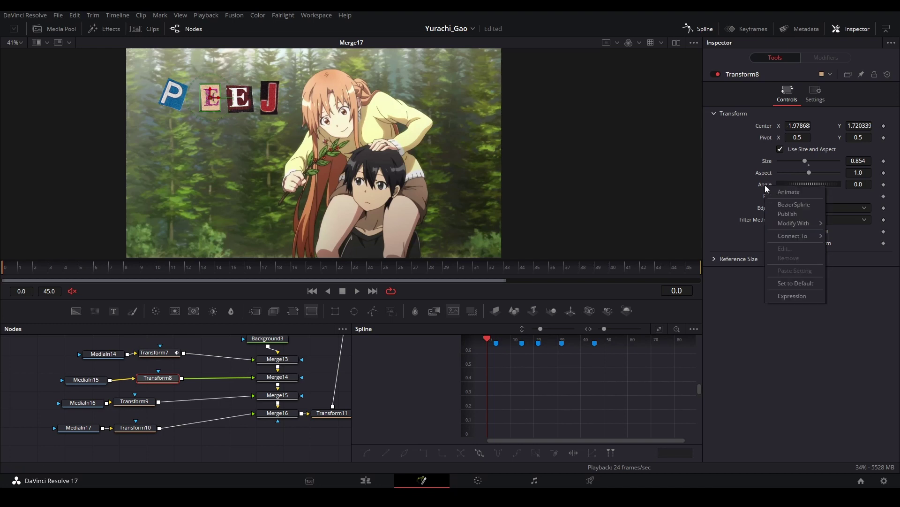
pyautogui.moveTo(796, 235)
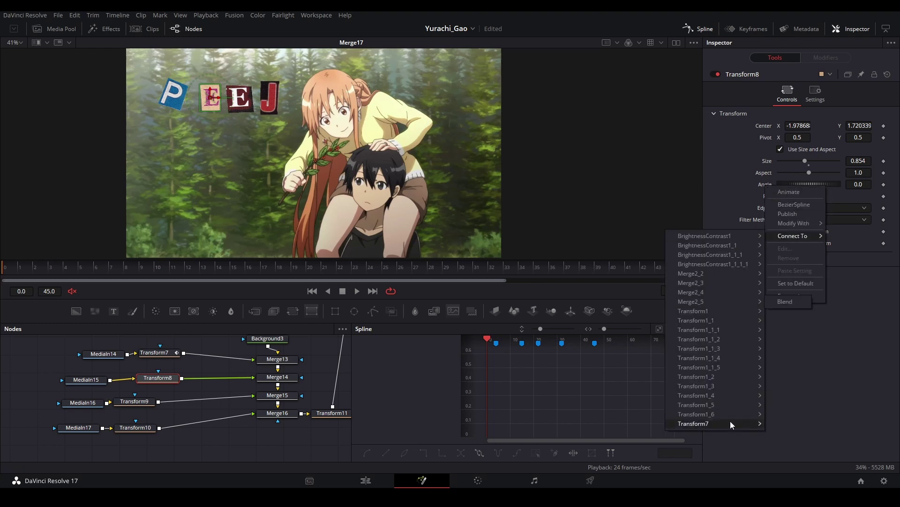
pyautogui.moveTo(731, 422)
pyautogui.click(784, 424)
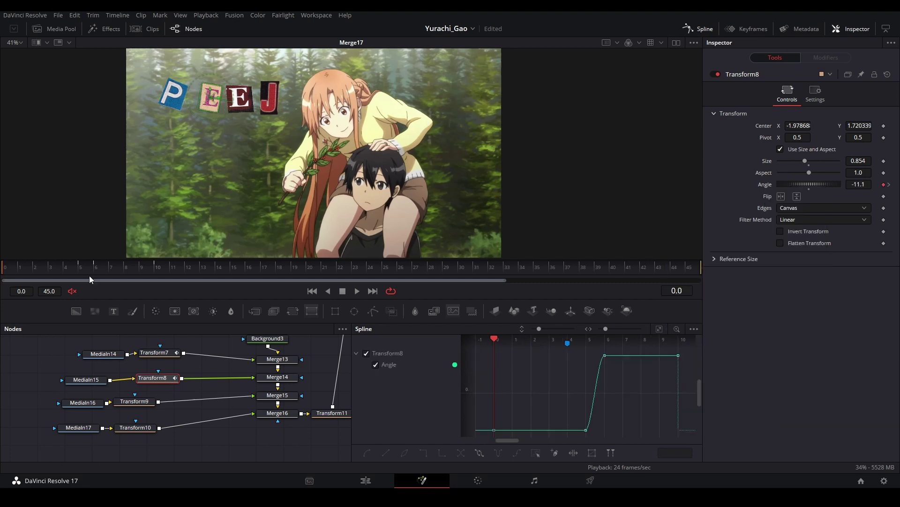
pyautogui.click(195, 339)
pyautogui.press('space')
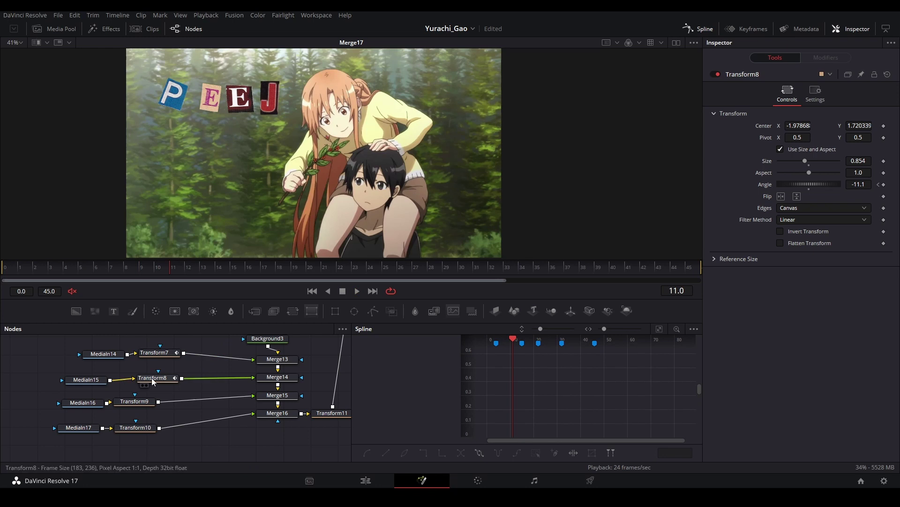
pyautogui.moveTo(126, 409); pyautogui.dragTo(136, 405)
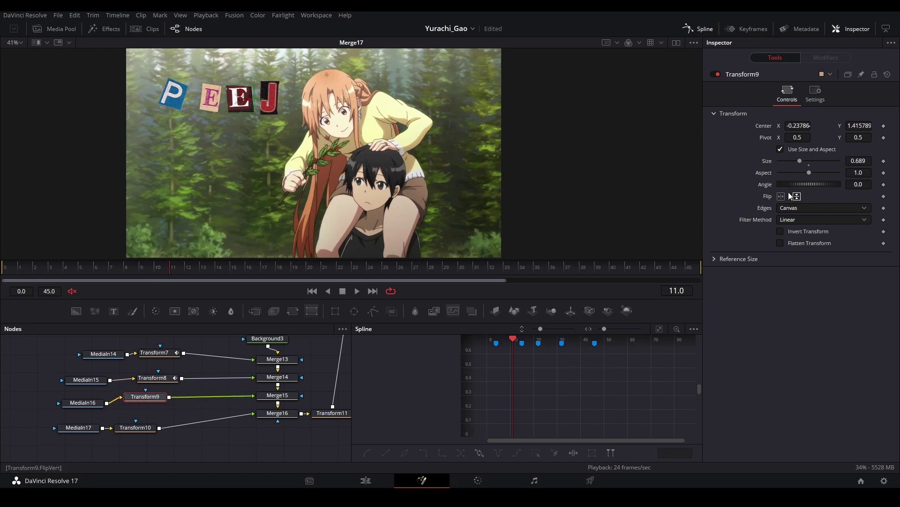
pyautogui.rightClick(768, 189)
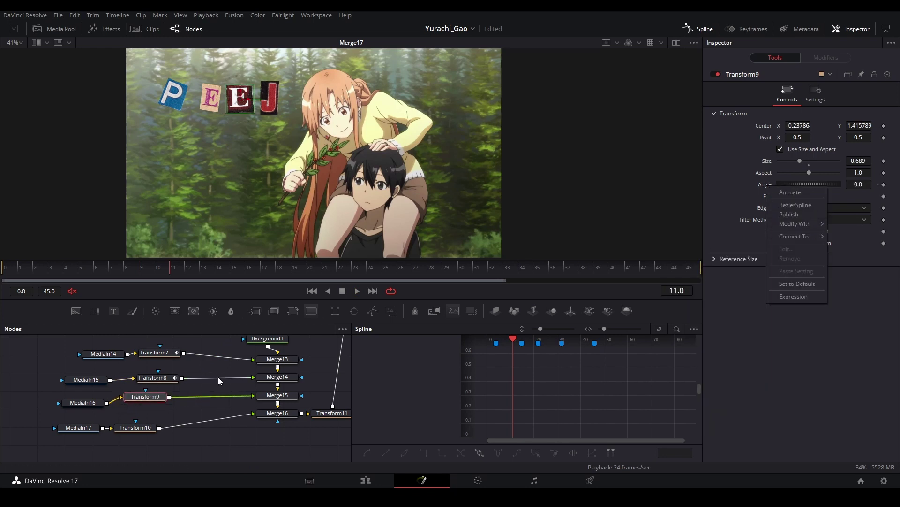
pyautogui.click(189, 364)
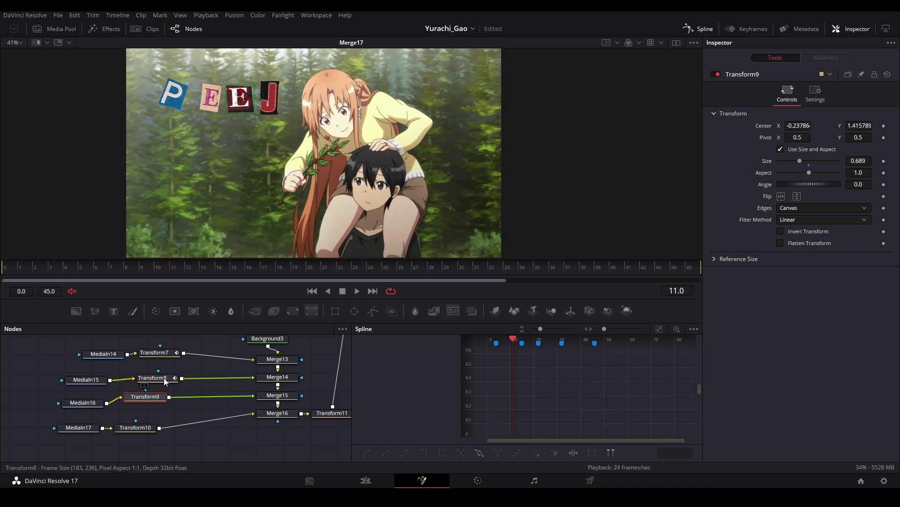
# Swap Transform8 and Transform9 between MediaIn15 and MediaIn16, and refit the two E letters side by side at sizes 0.764 and 0.657
pyautogui.moveTo(165, 381)
pyautogui.mouseDown()
pyautogui.moveTo(161, 422)
pyautogui.moveTo(162, 382)
pyautogui.mouseUp()
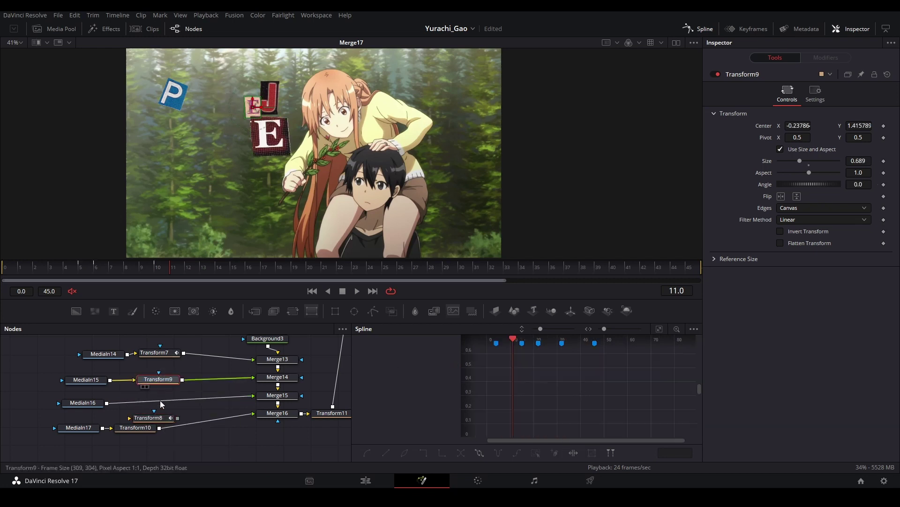
pyautogui.moveTo(161, 422); pyautogui.dragTo(161, 405)
pyautogui.click(162, 403)
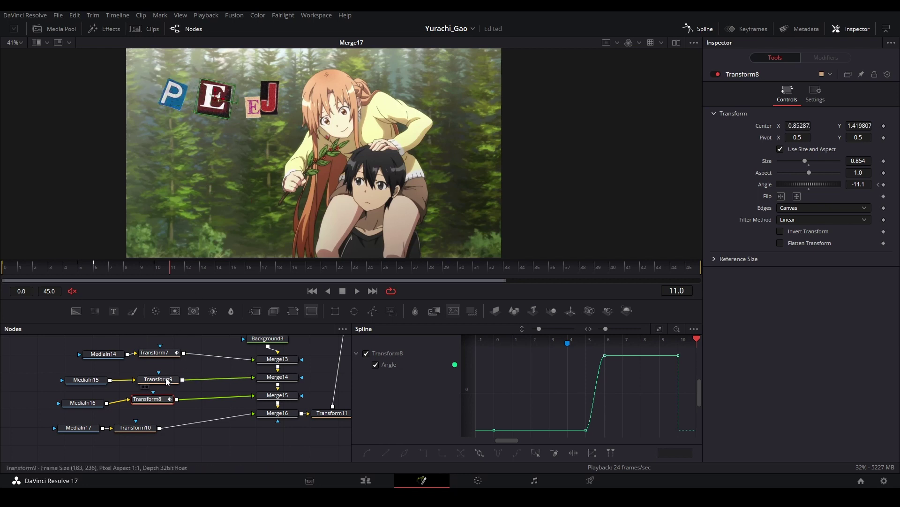
pyautogui.moveTo(158, 379); pyautogui.dragTo(148, 396)
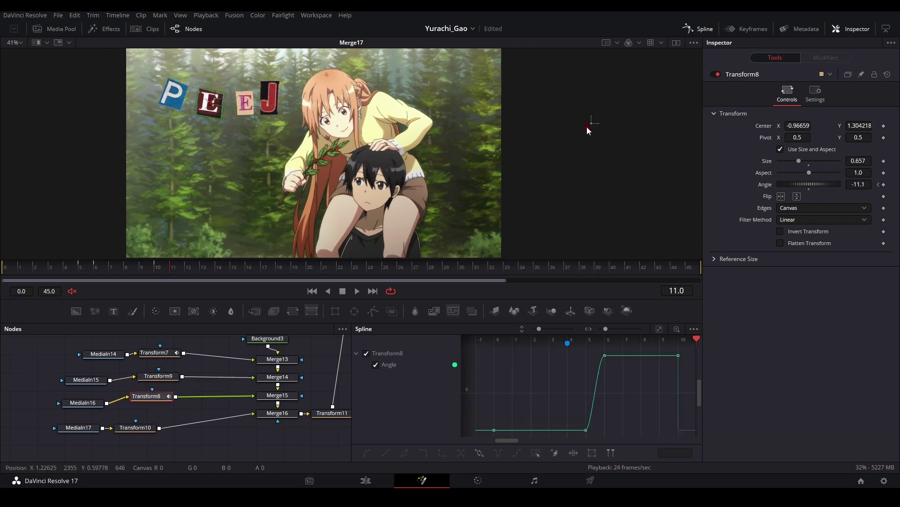
# Keyframe Transform9's Angle at 12.4 on frames 0 and 5
pyautogui.click(146, 376)
pyautogui.moveTo(169, 270); pyautogui.dragTo(11, 261)
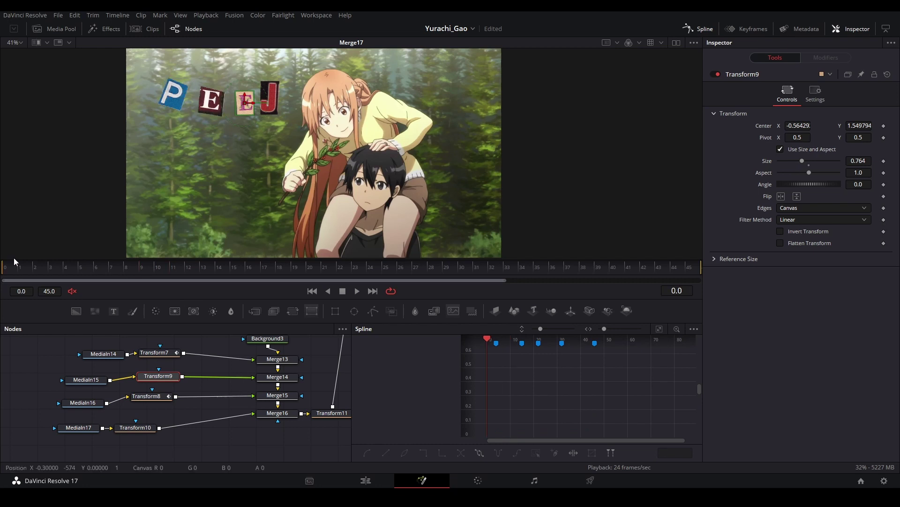
pyautogui.click(884, 186)
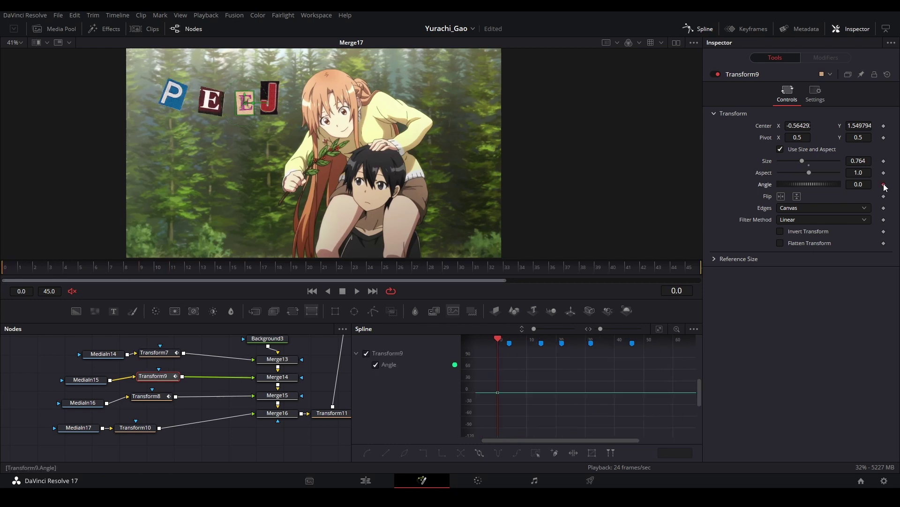
pyautogui.moveTo(867, 185); pyautogui.dragTo(886, 185)
pyautogui.press('Right')
pyautogui.press('Right')
pyautogui.press('Right')
pyautogui.press('Right')
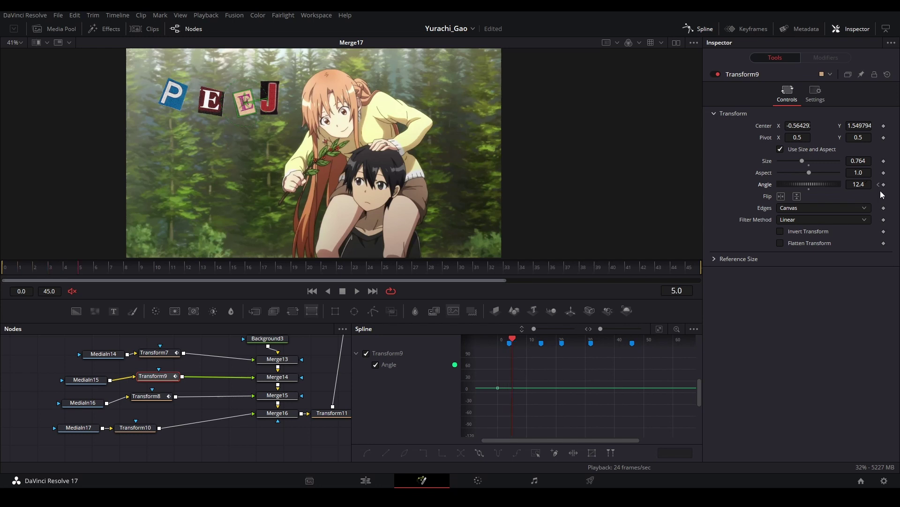
pyautogui.click(885, 185)
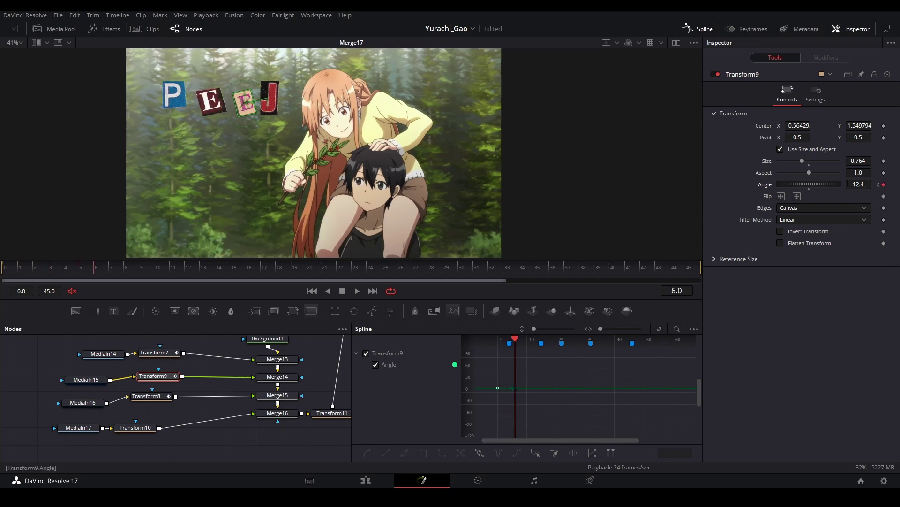
# Keyframe Transform9's Angle at -12.4 on frames 6 and 10, and loop the whole angle curve in the Spline editor
pyautogui.write('-')
pyautogui.click(868, 228)
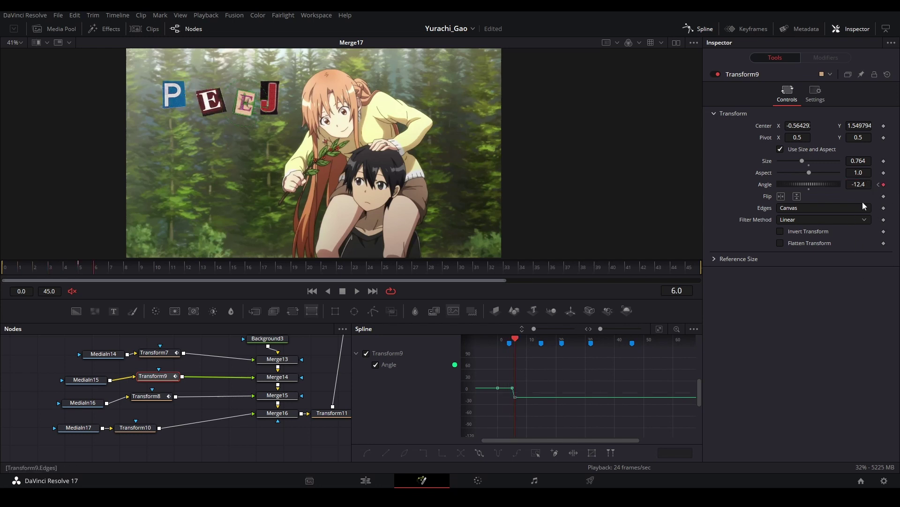
pyautogui.press('Right')
pyautogui.press('Right')
pyautogui.press('Right')
pyautogui.press('Right')
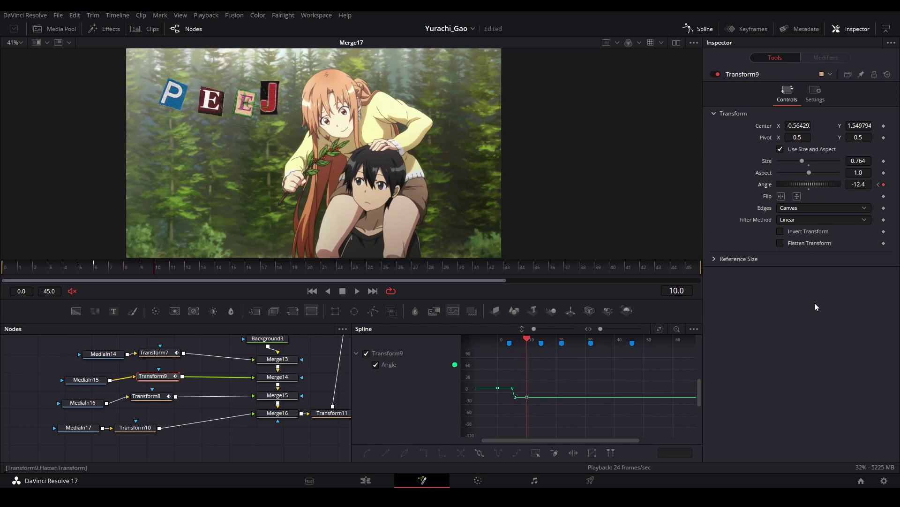
pyautogui.moveTo(482, 367); pyautogui.dragTo(551, 422)
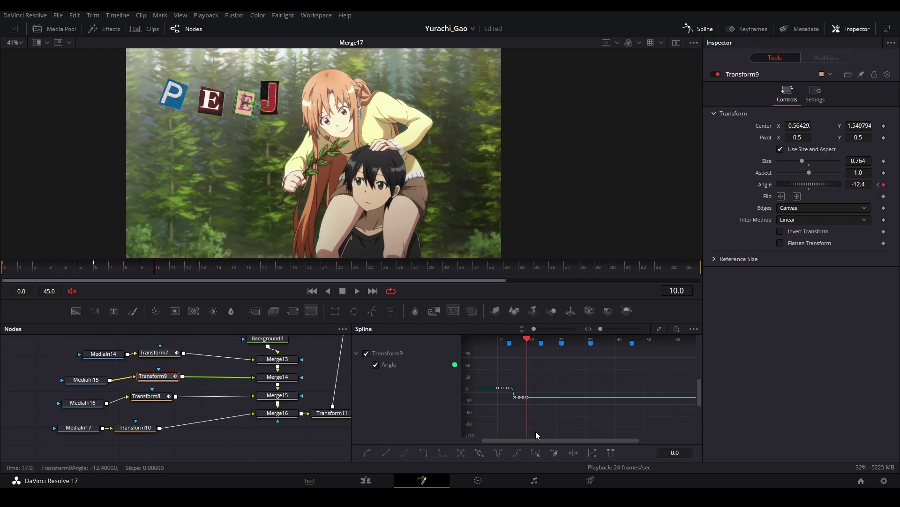
pyautogui.click(479, 452)
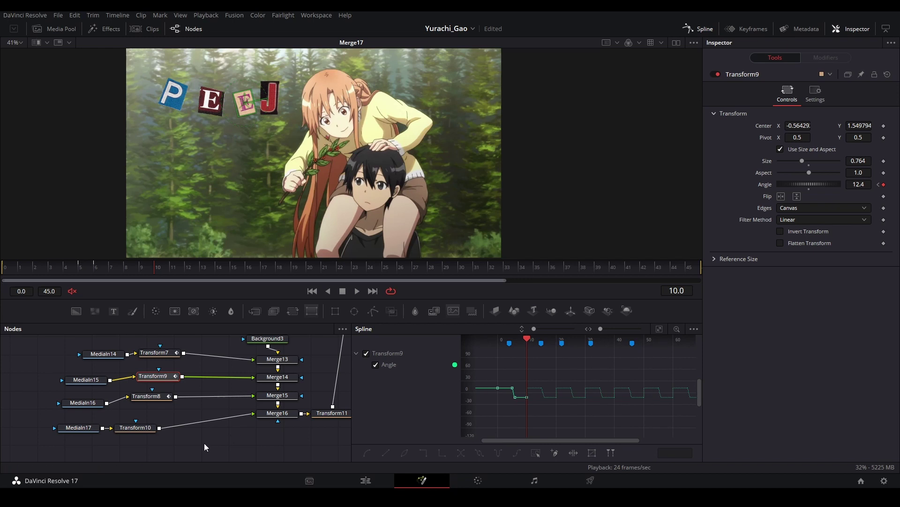
# Connect Transform10's Angle to Transform9's angle animation and start playback of the four letters
pyautogui.click(124, 426)
pyautogui.rightClick(773, 186)
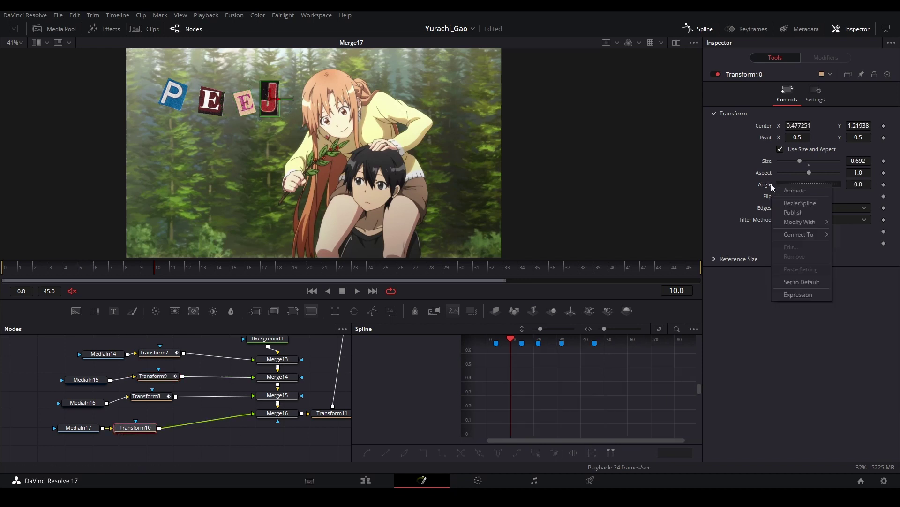
pyautogui.moveTo(789, 225)
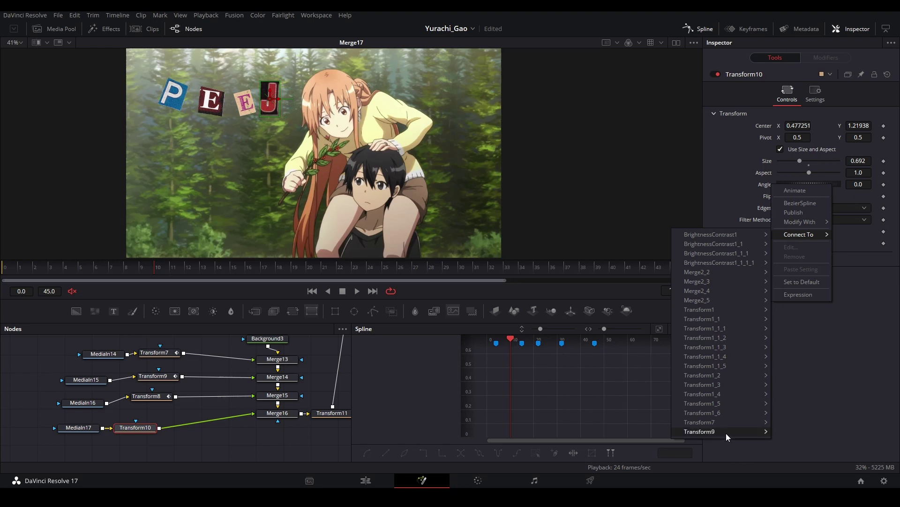
pyautogui.moveTo(726, 433)
pyautogui.click(789, 434)
pyautogui.click(33, 269)
pyautogui.press('space')
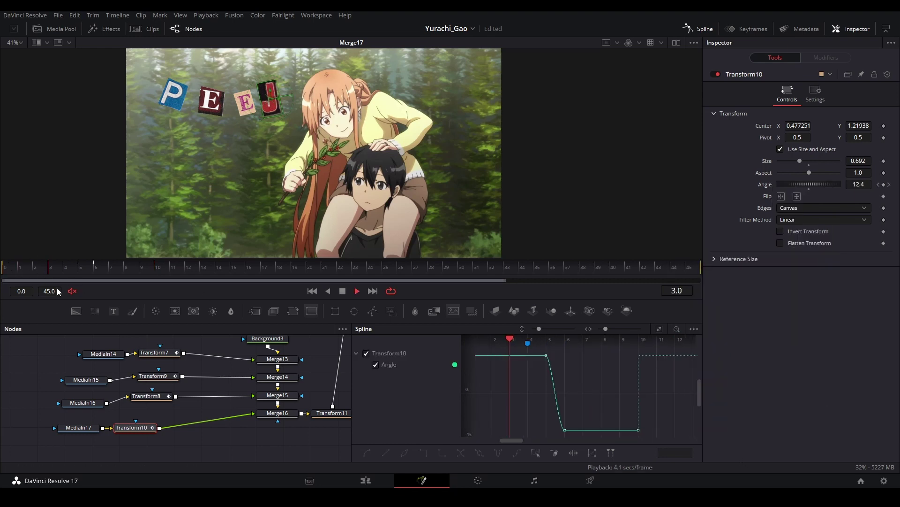
# Select the four letter Transform nodes together and examine their linked angle curves
pyautogui.click(45, 348)
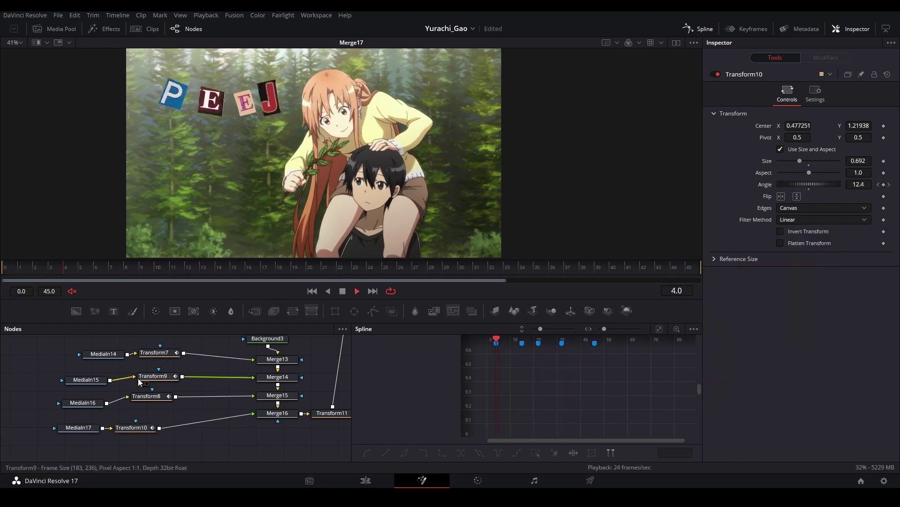
pyautogui.moveTo(134, 444); pyautogui.dragTo(193, 336)
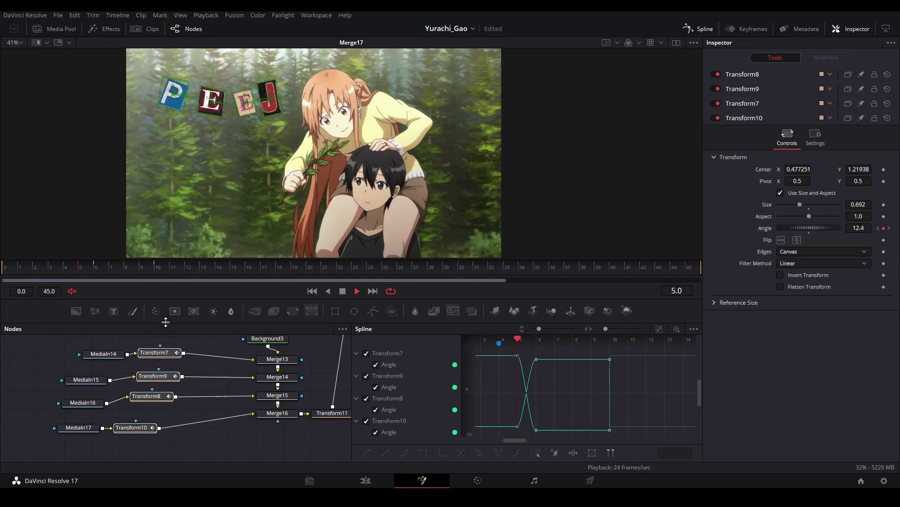
pyautogui.click(154, 338)
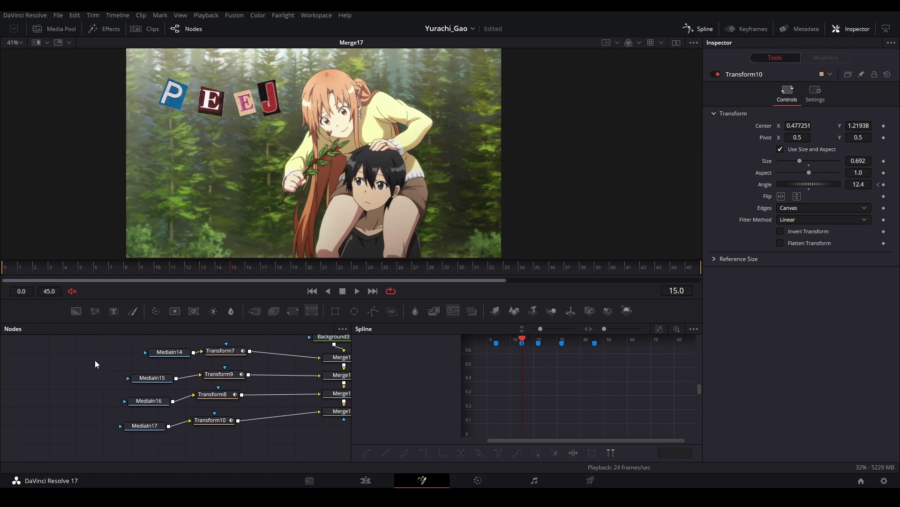
pyautogui.moveTo(90, 348); pyautogui.dragTo(166, 459)
pyautogui.click(274, 428)
pyautogui.moveTo(254, 449); pyautogui.dragTo(206, 342)
pyautogui.moveTo(240, 377); pyautogui.dragTo(226, 380)
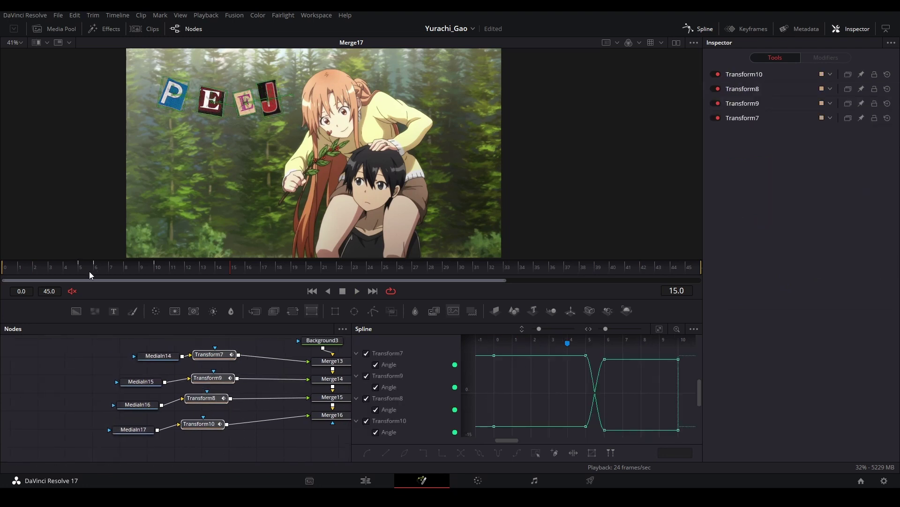
# Play back the rocking letters from near the start and highlight the nodes Merge13 to Merge16
pyautogui.click(16, 269)
pyautogui.press('space')
pyautogui.press('space')
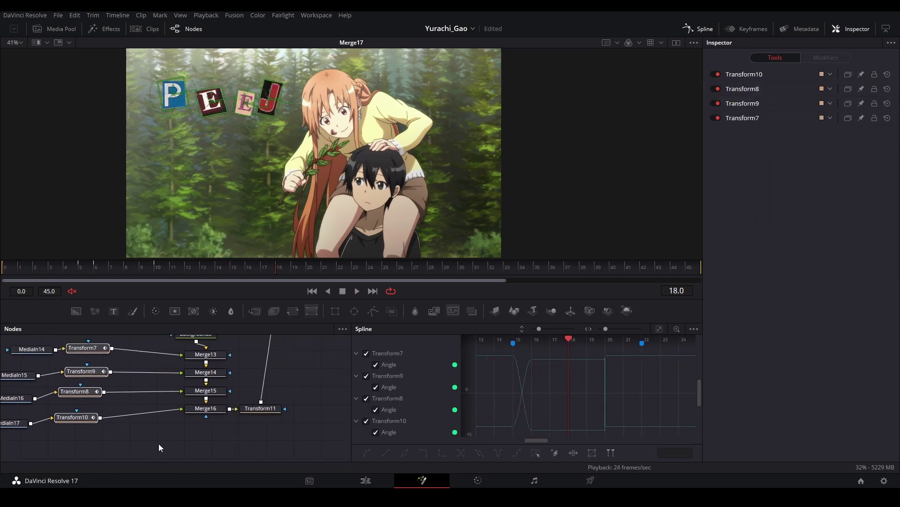
pyautogui.moveTo(159, 451); pyautogui.dragTo(230, 348)
pyautogui.click(22, 270)
pyautogui.press('space')
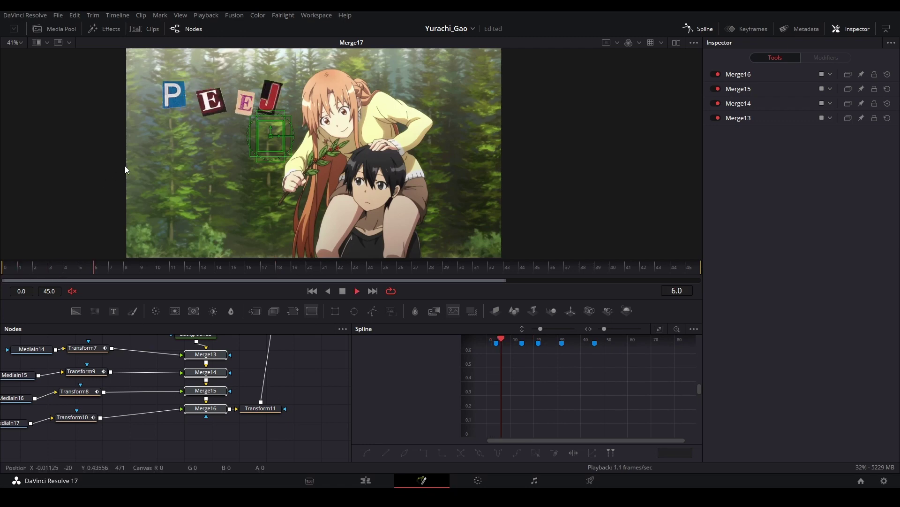